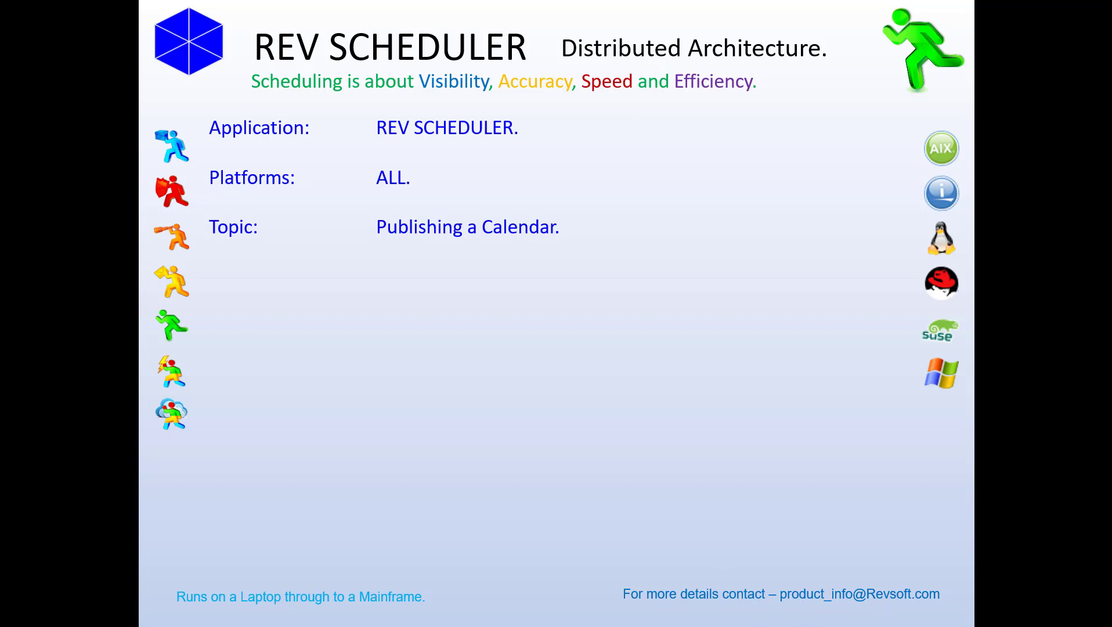
{"action": "left_click", "coordinate": [410, 171]}
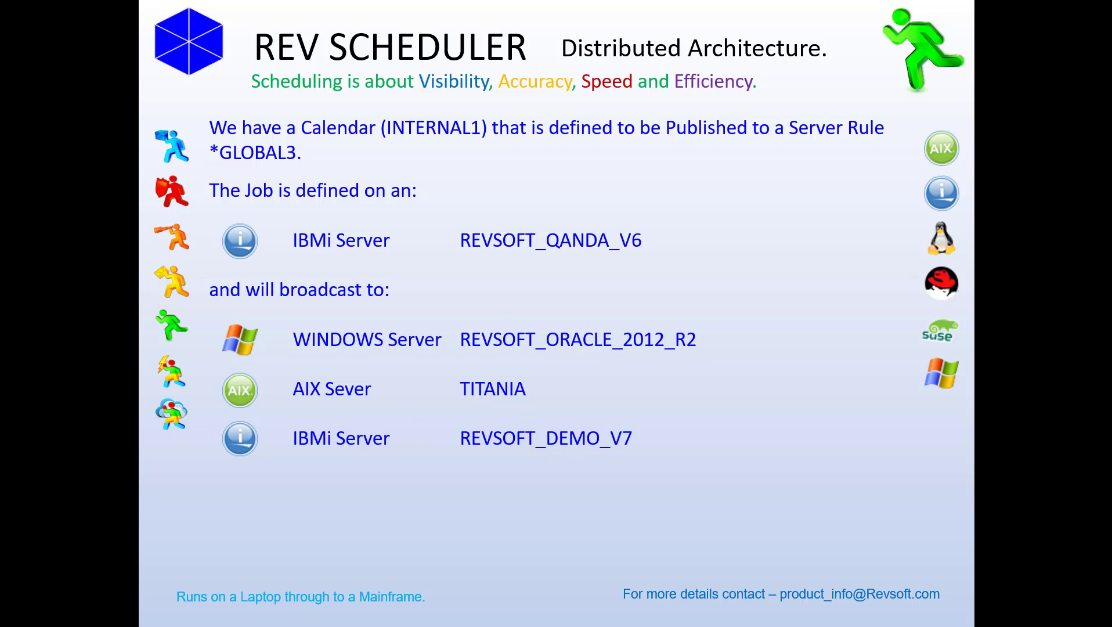
Switch to REV VIEW Network Definitions and open the elements of the *GLOBAL3 server name rule, widening the view to read the formats and descriptions.
{"action": "key", "text": "alt+Tab"}
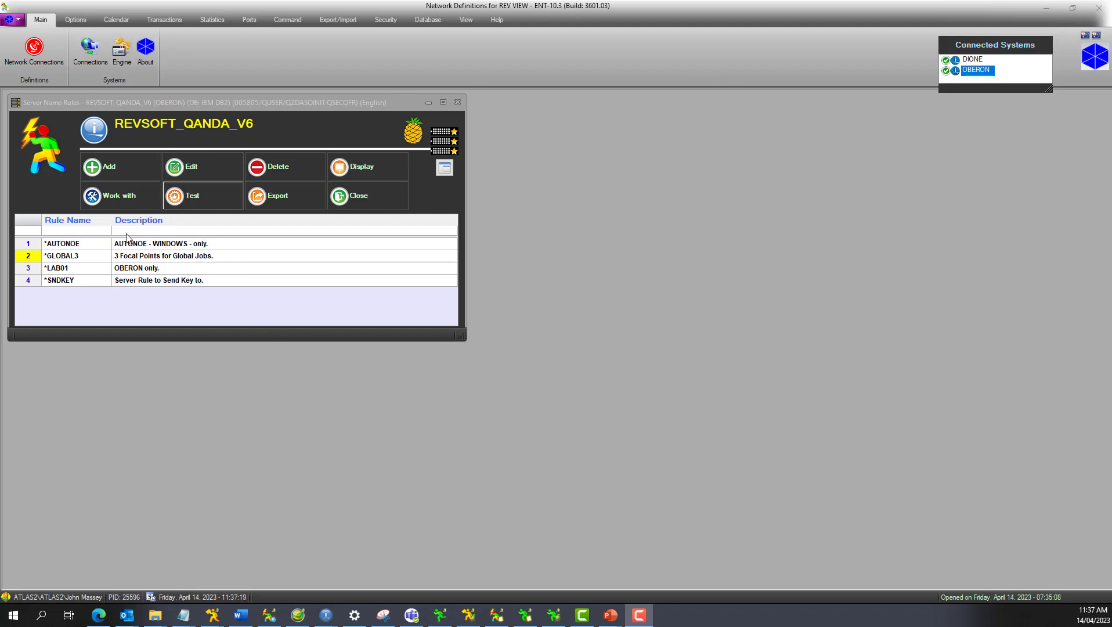
{"action": "left_click", "coordinate": [100, 259]}
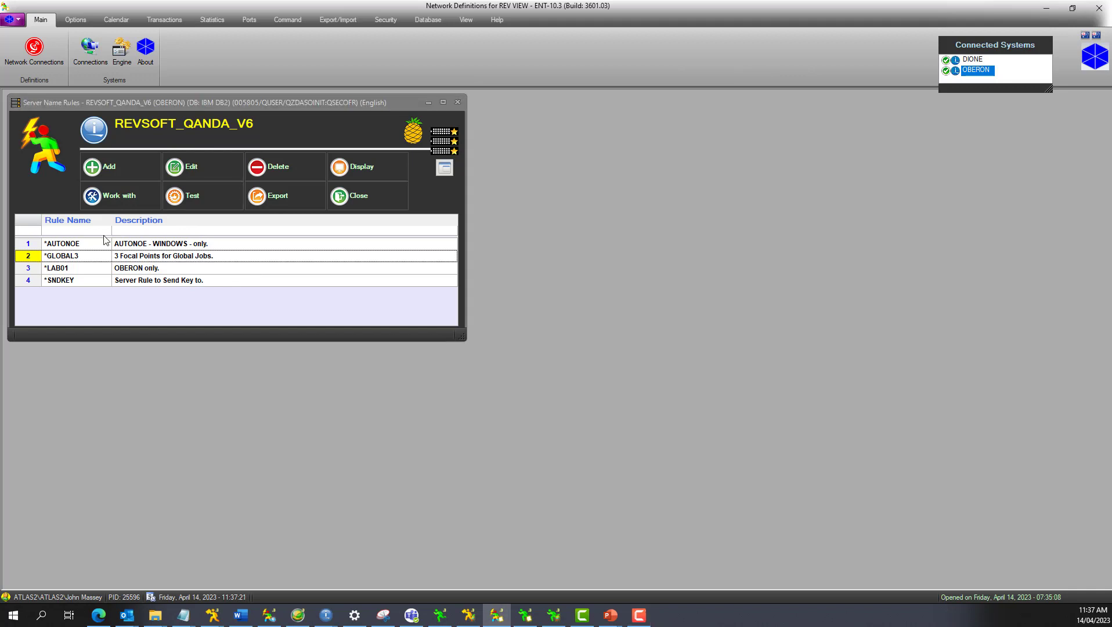
{"action": "left_click", "coordinate": [114, 196]}
{"action": "left_click_drag", "start_coordinate": [188, 195], "coordinate": [119, 323]}
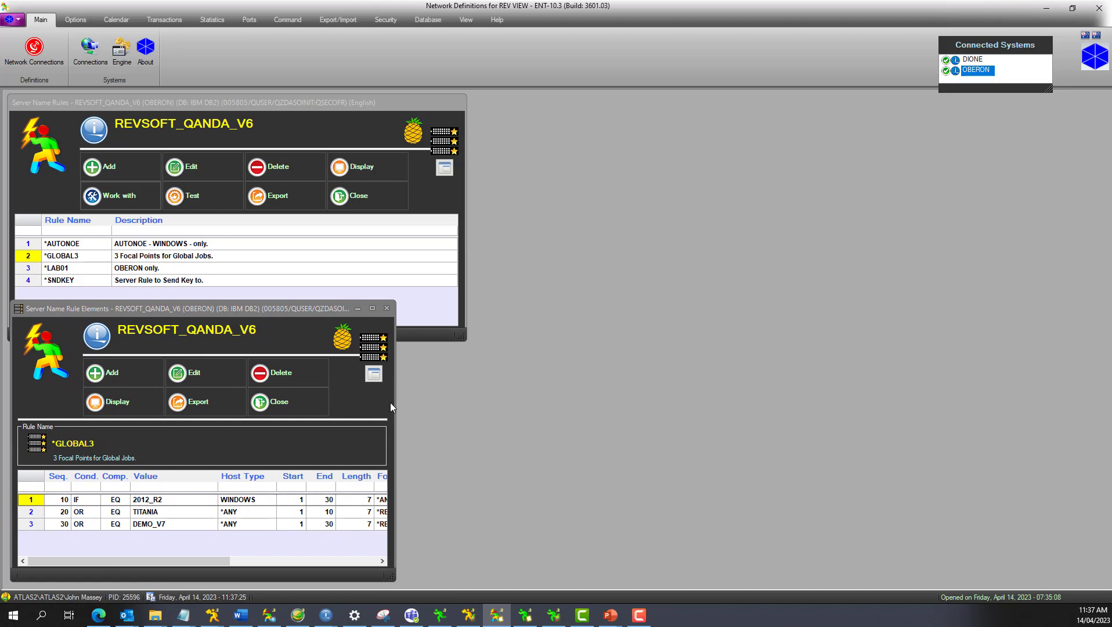
{"action": "left_click_drag", "start_coordinate": [394, 403], "coordinate": [520, 396]}
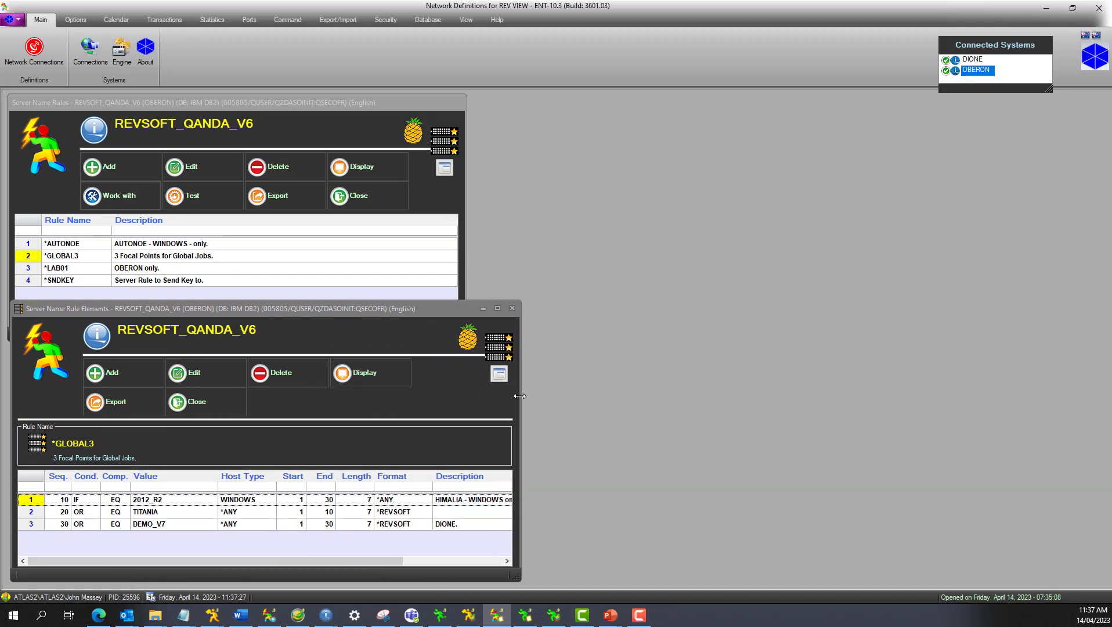
Test the *GLOBAL3 server name rule and filter its matching servers to the REV SCHEDULER module.
{"action": "left_click", "coordinate": [196, 197]}
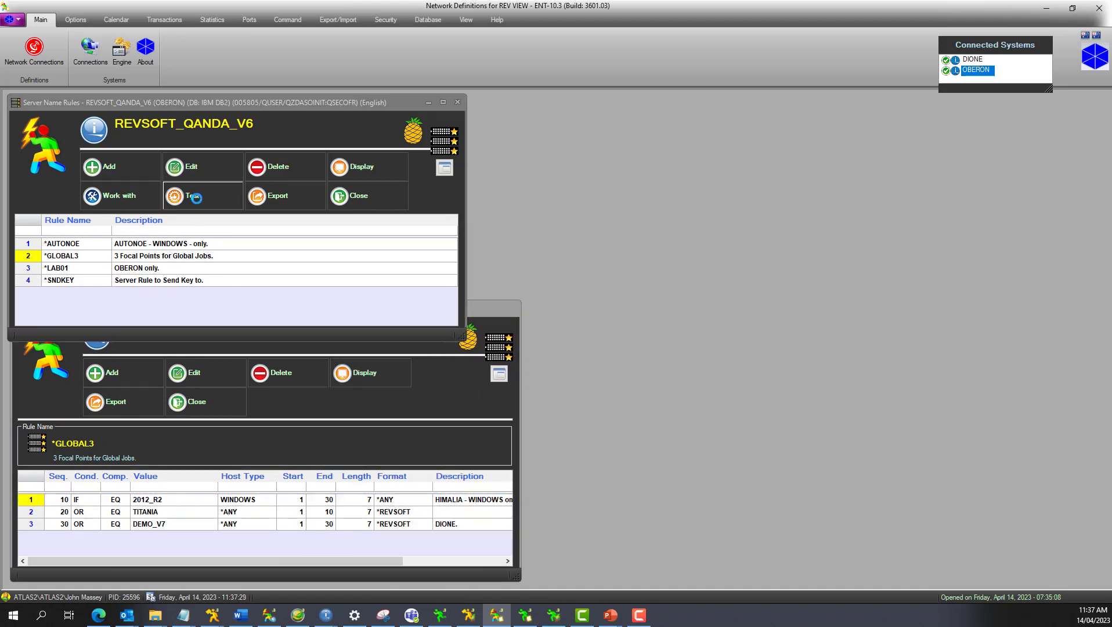
{"action": "left_click_drag", "start_coordinate": [265, 191], "coordinate": [707, 118]}
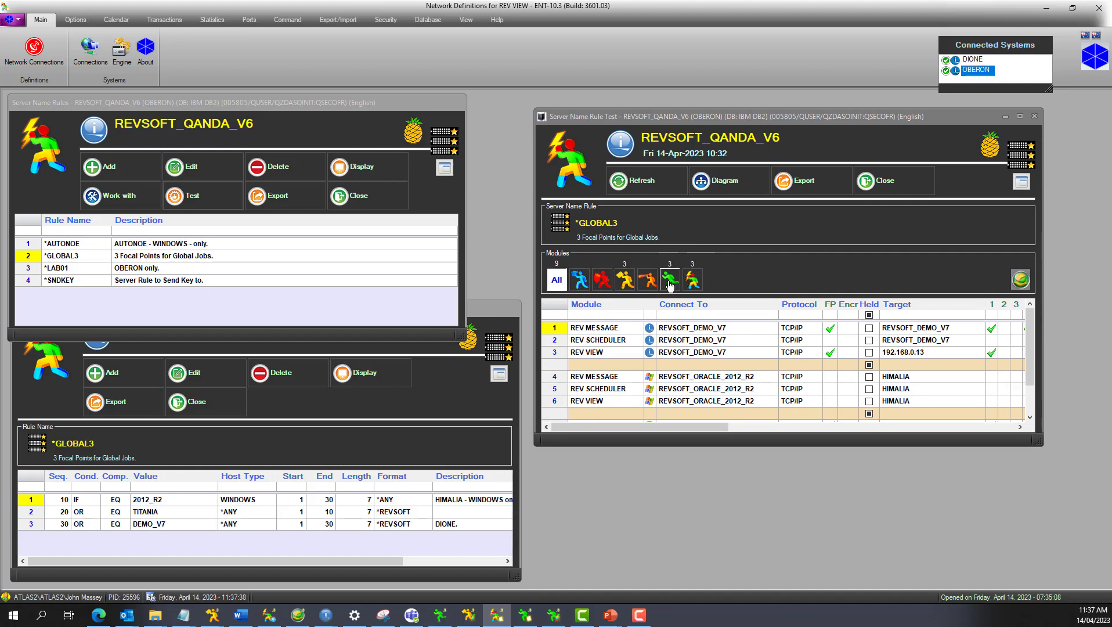
{"action": "left_click", "coordinate": [670, 285]}
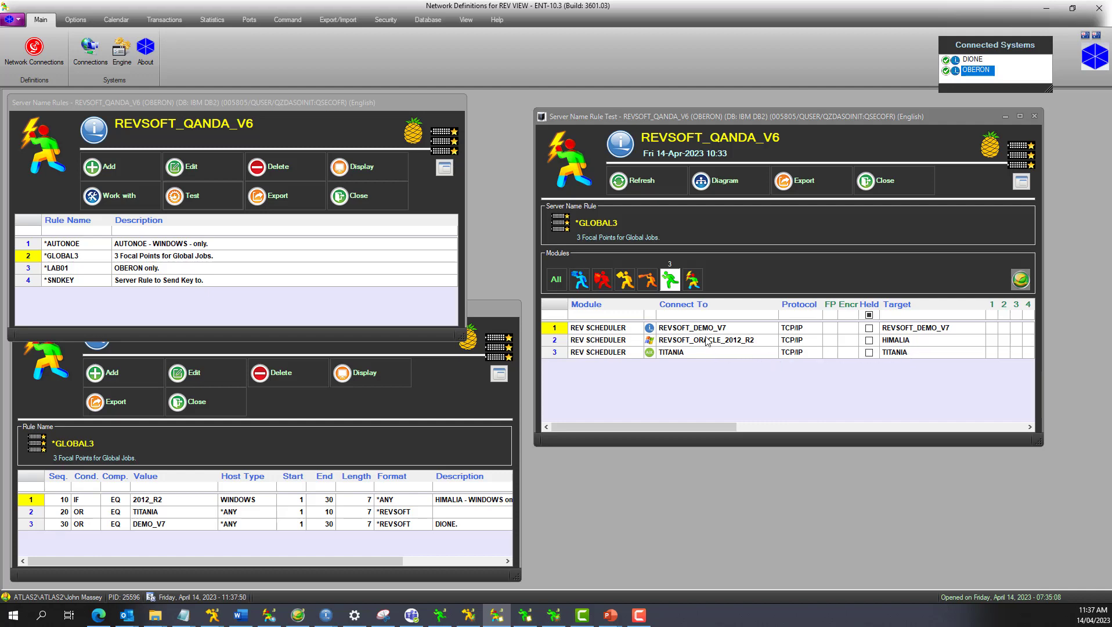
{"action": "left_click", "coordinate": [886, 191]}
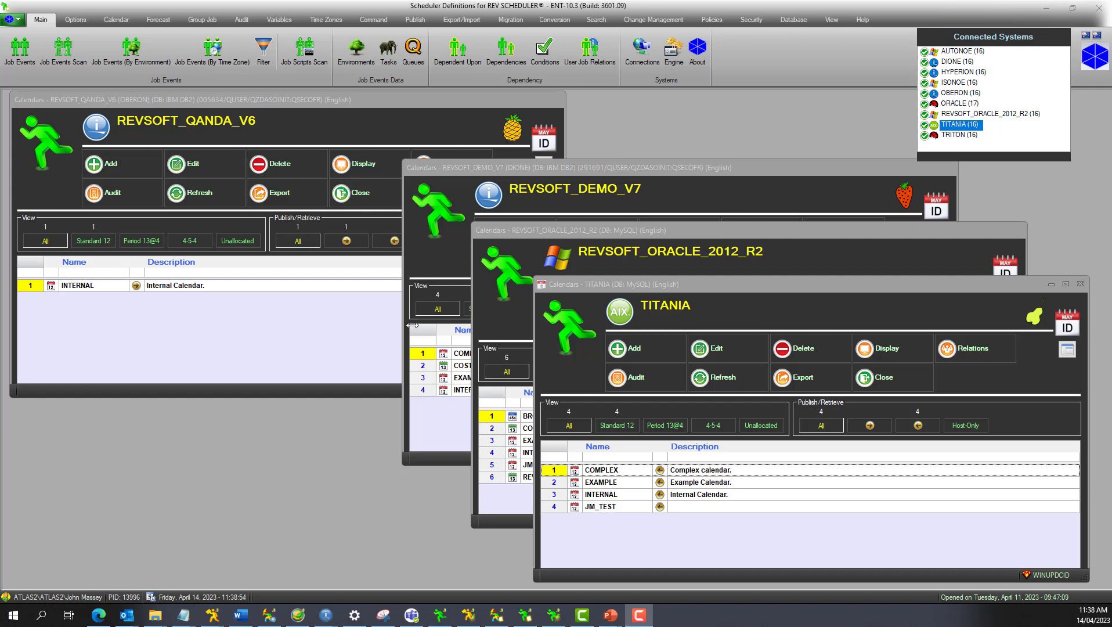
Add a calendar named INTERNAL1 on REVSOFT_QANDA_V6 in REV SCHEDULER, published to the *GLOBAL3 server list.
{"action": "left_click", "coordinate": [131, 164]}
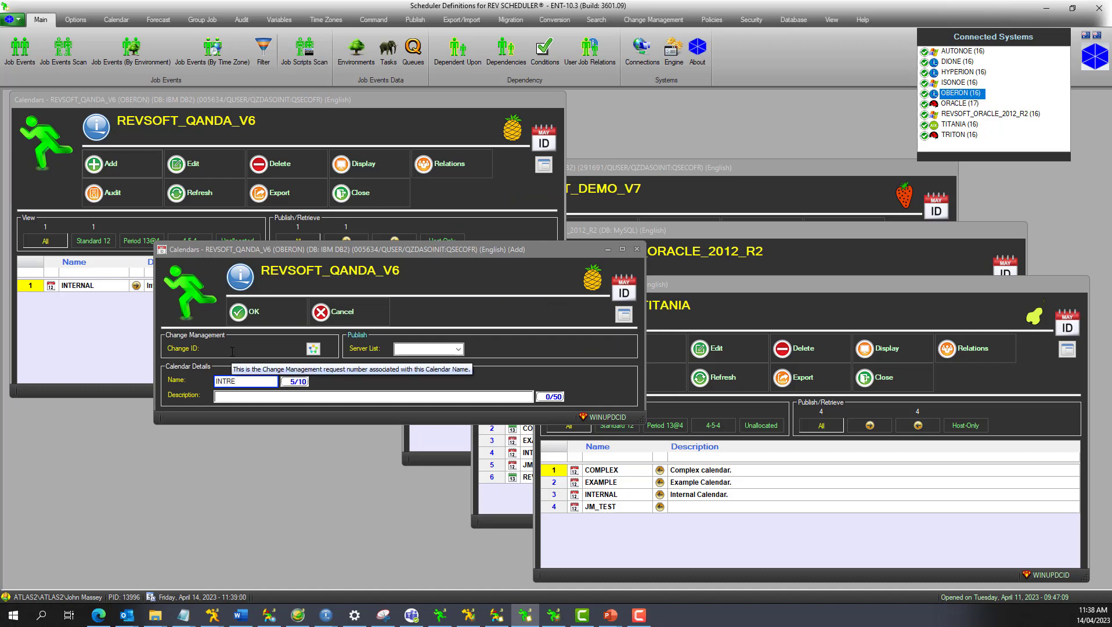
{"action": "type", "text": "INTRENAL"}
{"action": "key", "text": "BackSpace"}
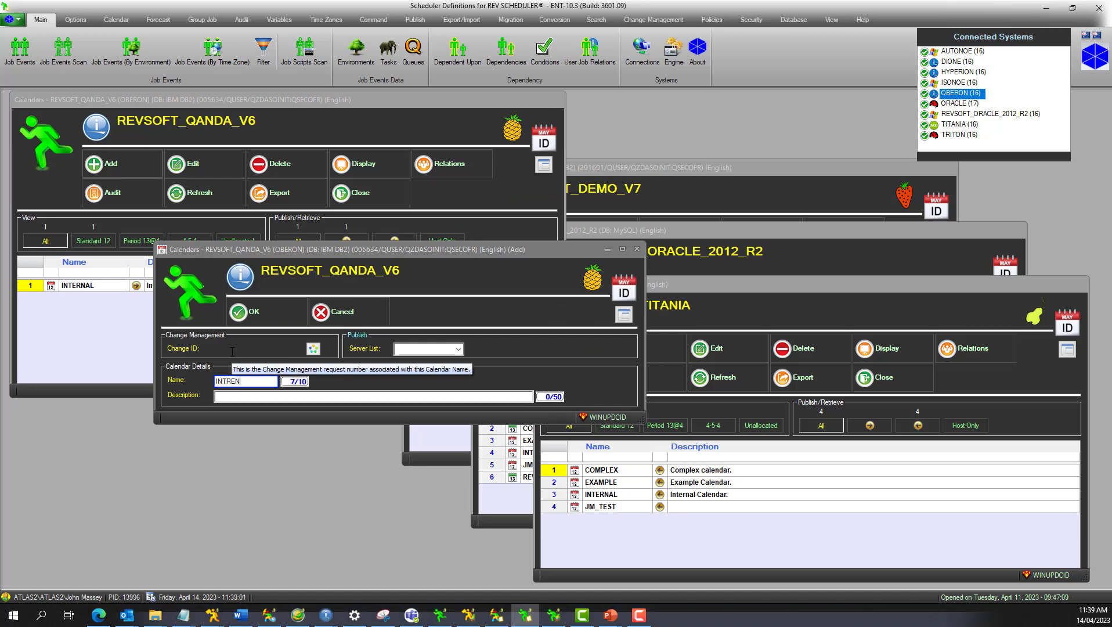
{"action": "type", "text": "ERNAL1"}
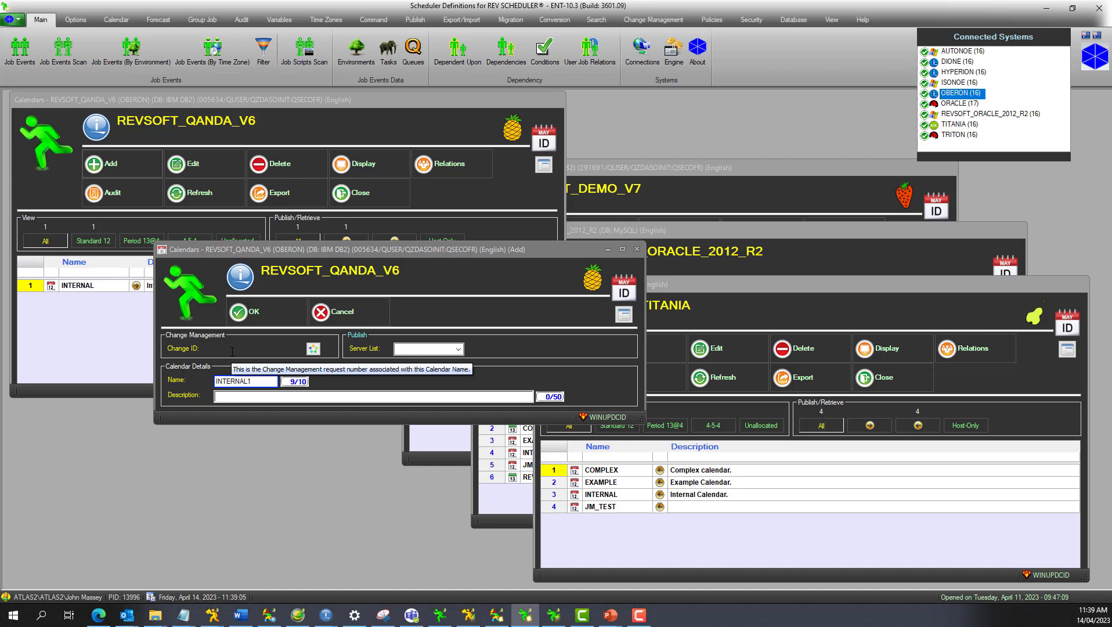
{"action": "left_click", "coordinate": [457, 350]}
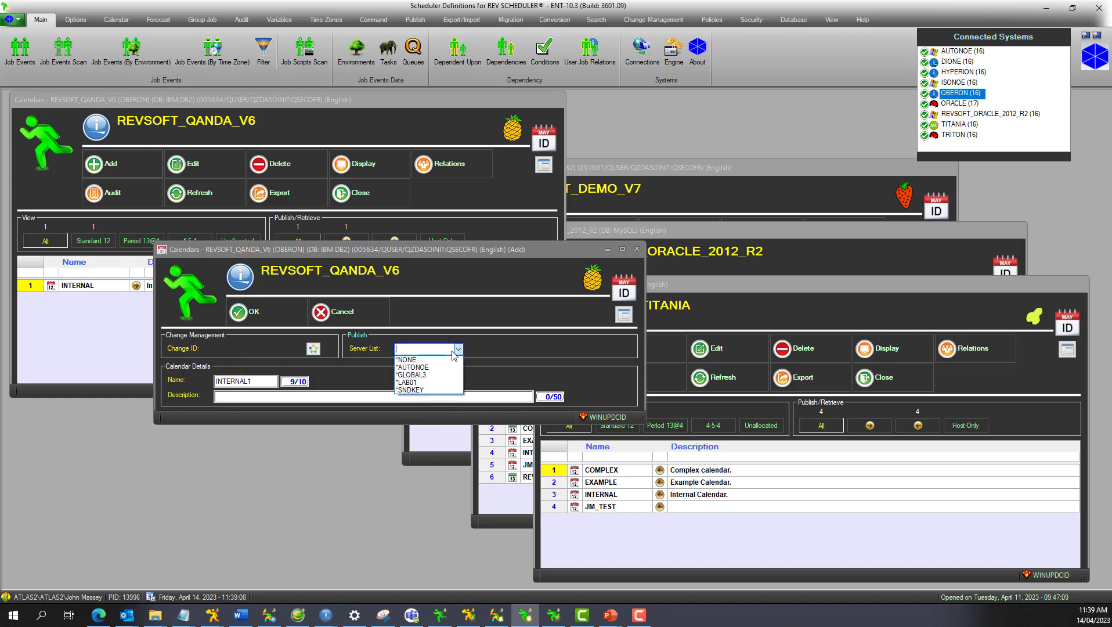
{"action": "left_click", "coordinate": [438, 375]}
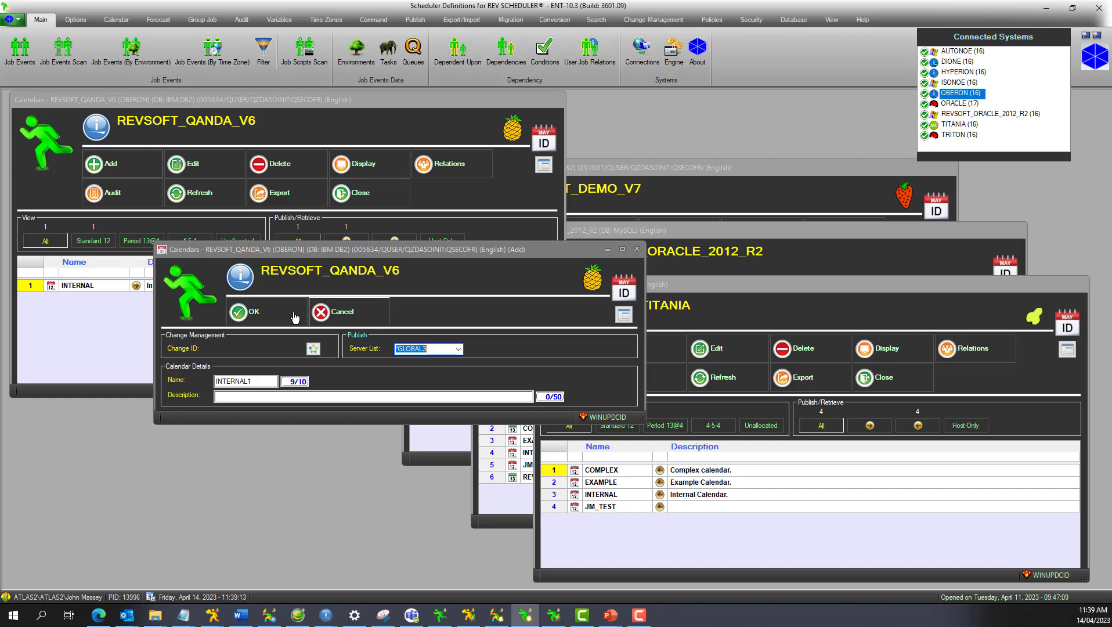
{"action": "left_click", "coordinate": [261, 318]}
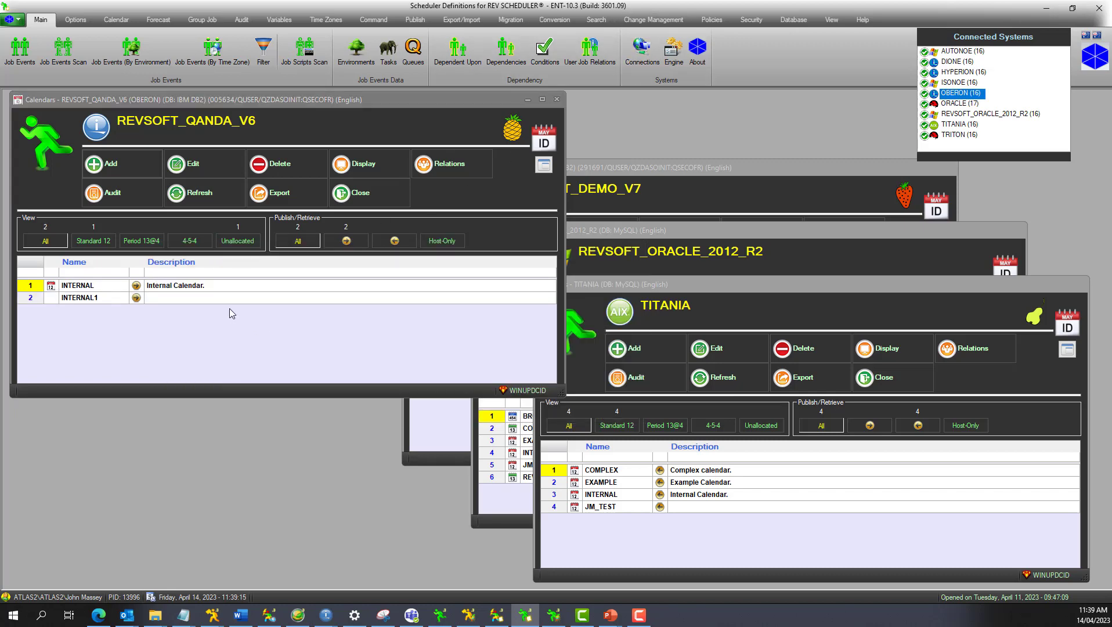
Refresh the calendar lists of REVSOFT_DEMO_V7, REVSOFT_ORACLE_2012_R2 and TITANIA to check for the published INTERNAL1 calendar.
{"action": "left_click", "coordinate": [667, 185]}
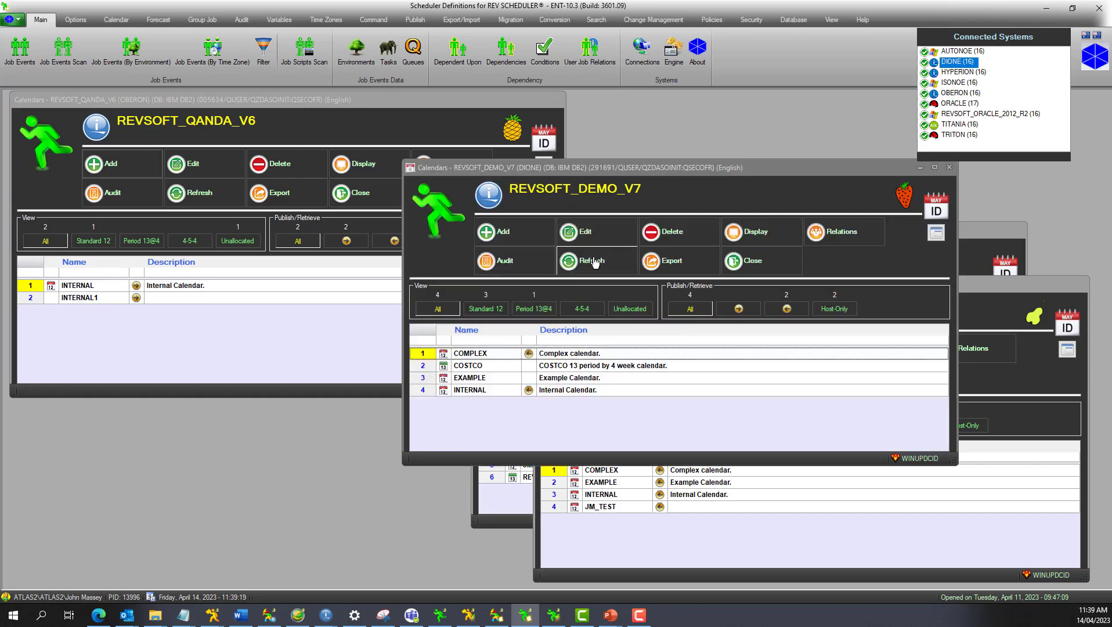
{"action": "left_click", "coordinate": [594, 262]}
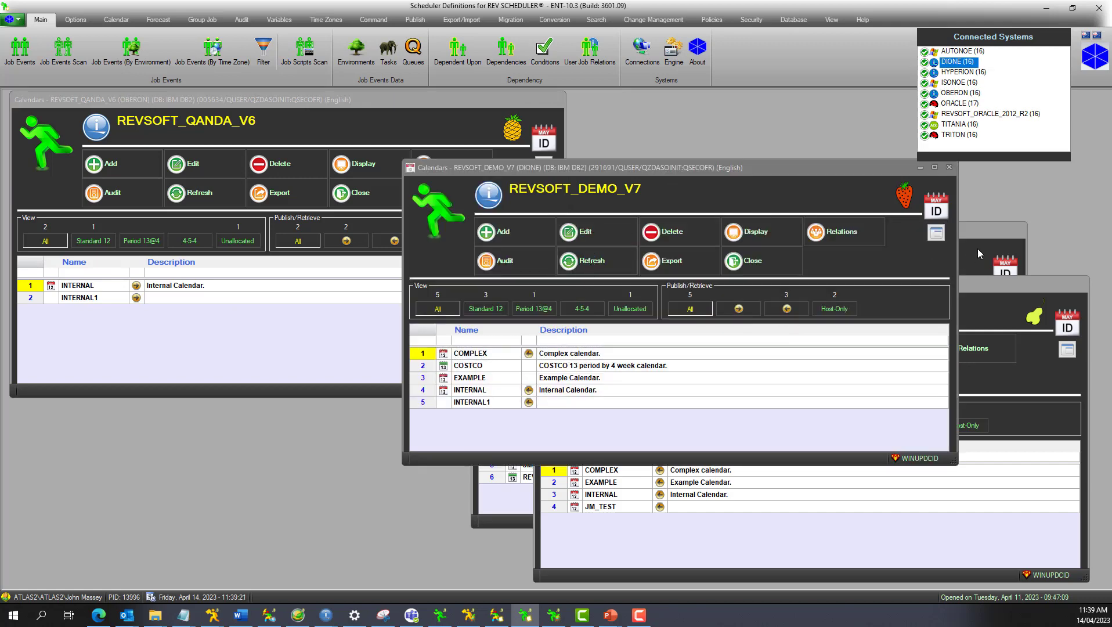
{"action": "left_click", "coordinate": [979, 254]}
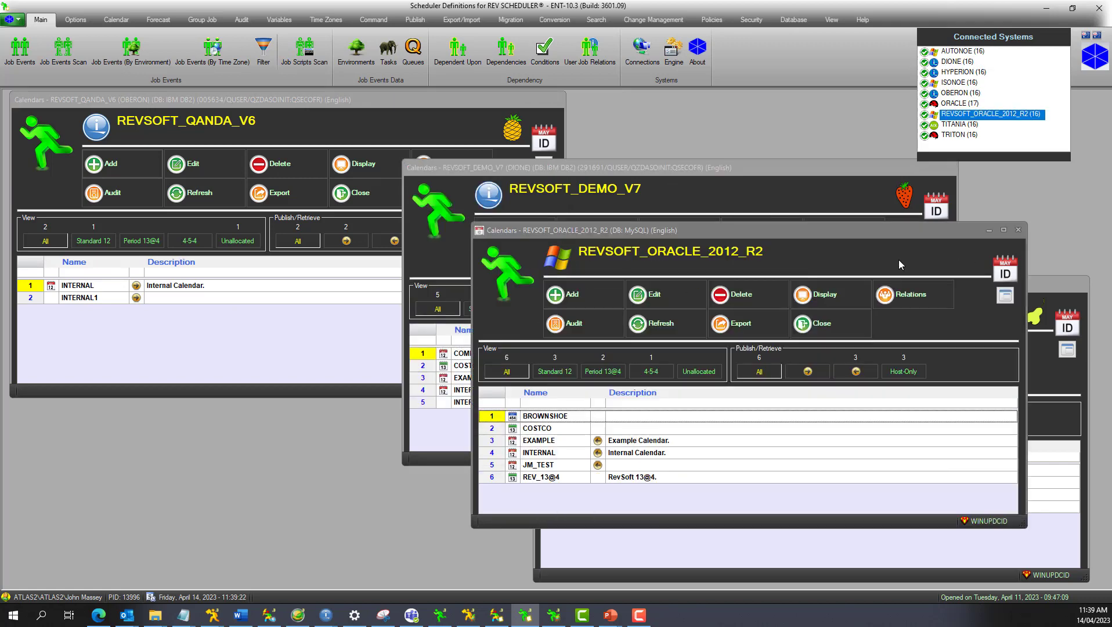
{"action": "left_click", "coordinate": [680, 330]}
{"action": "left_click", "coordinate": [1067, 376]}
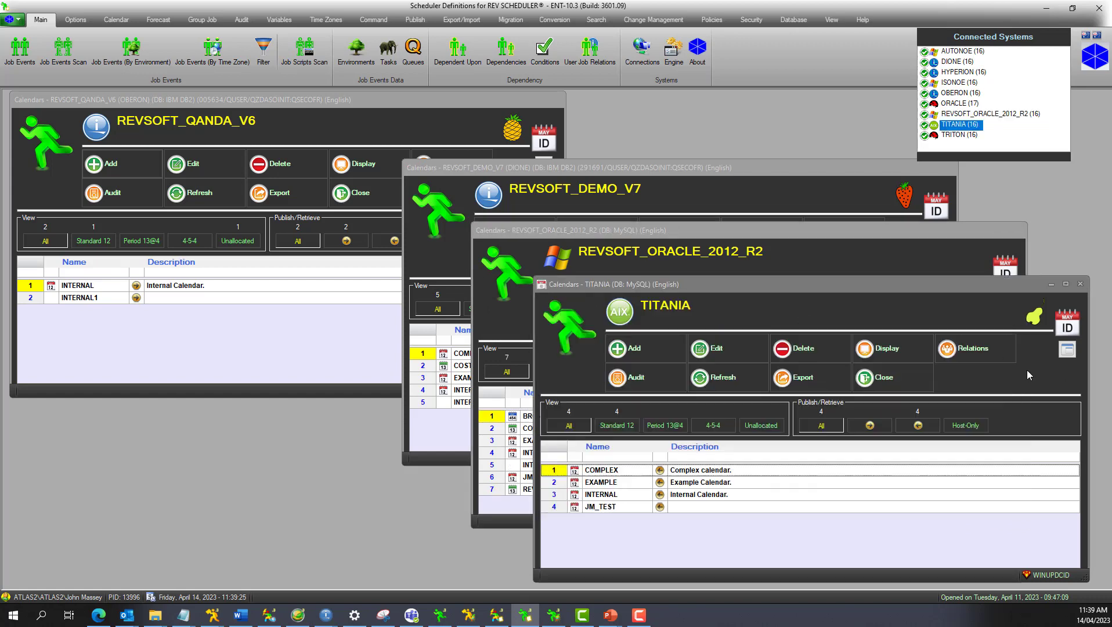
{"action": "left_click", "coordinate": [724, 380]}
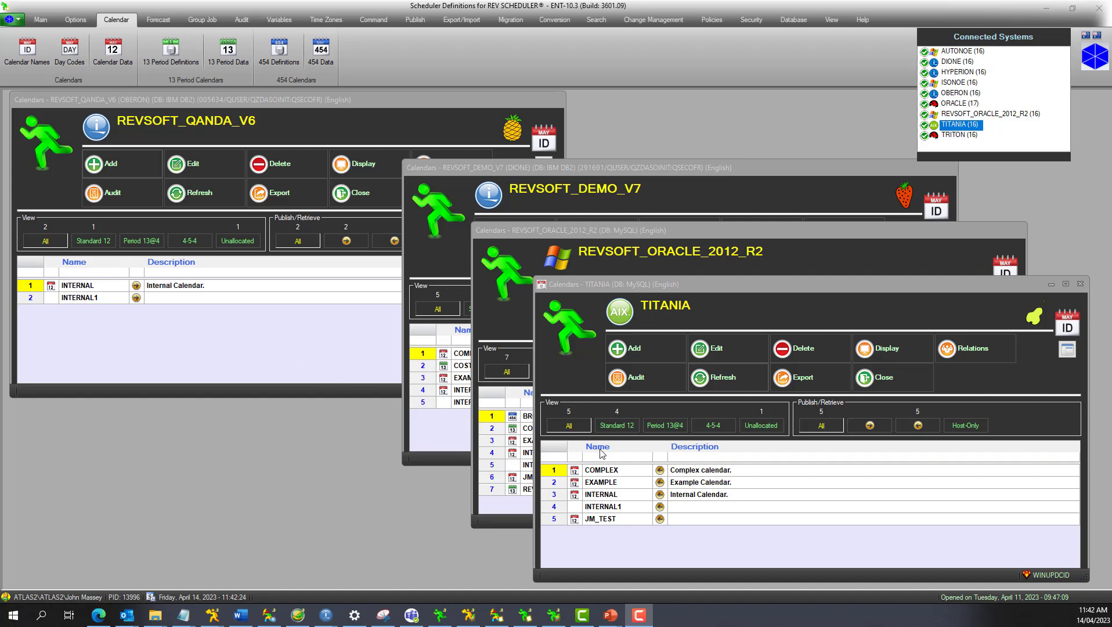
{"action": "left_click_drag", "start_coordinate": [741, 285], "coordinate": [760, 284]}
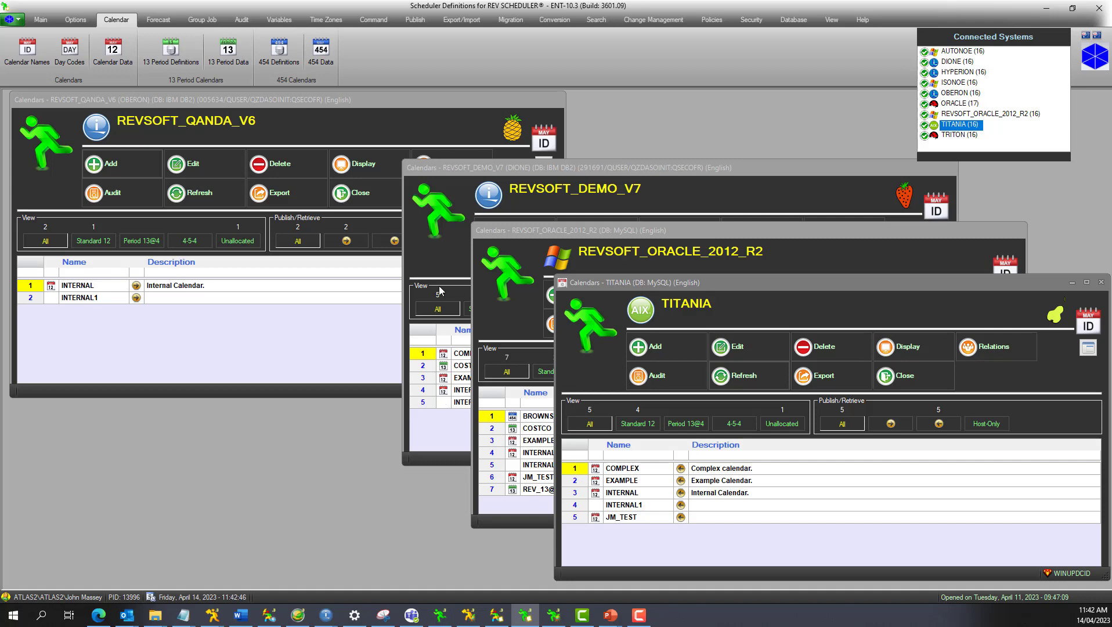
Add the year 2023 to the calendar data of INTERNAL1 on REVSOFT_QANDA_V6.
{"action": "left_click", "coordinate": [332, 122]}
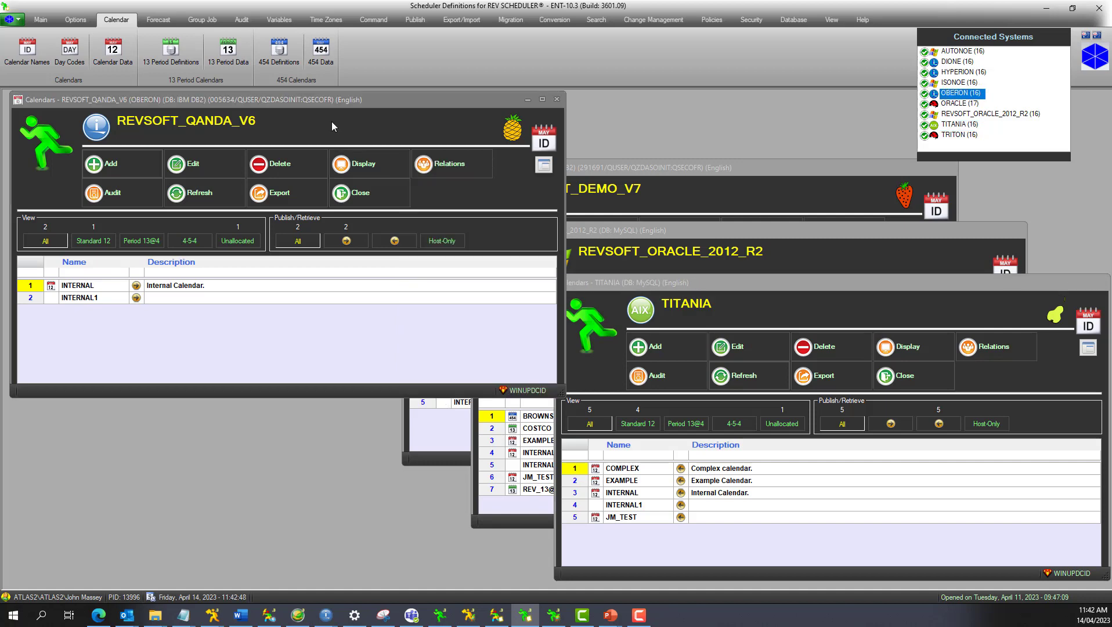
{"action": "left_click", "coordinate": [112, 52]}
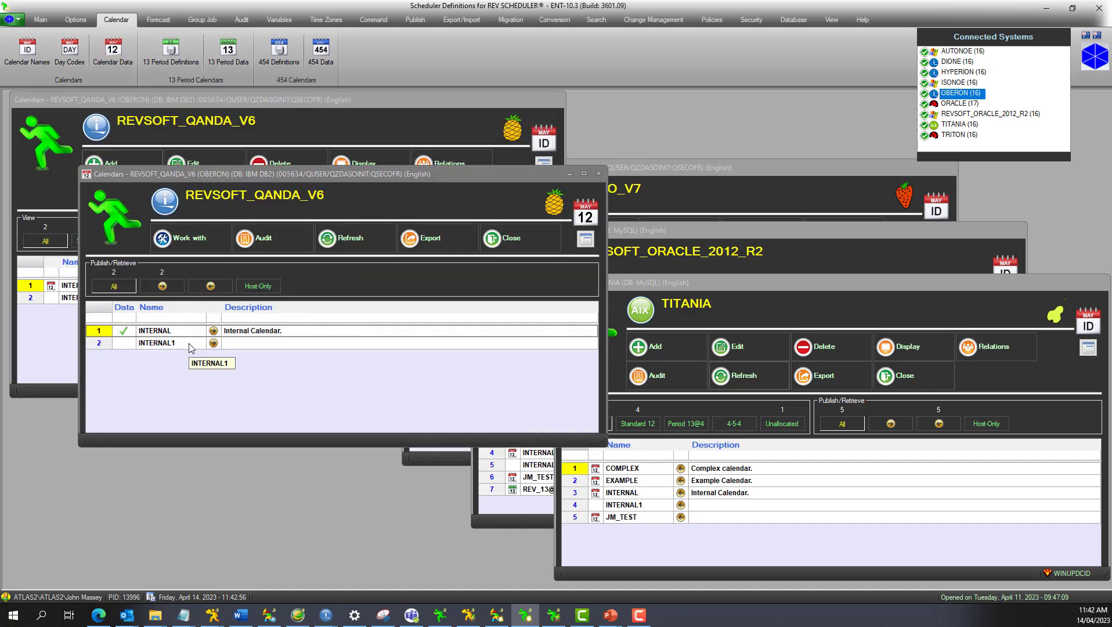
{"action": "left_click", "coordinate": [191, 343]}
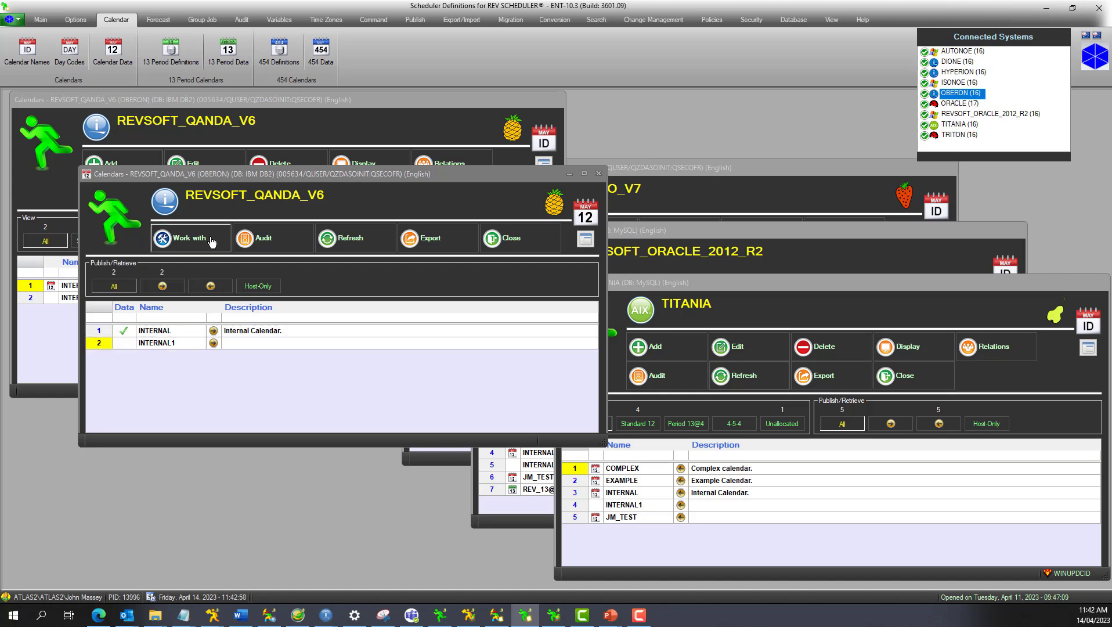
{"action": "left_click", "coordinate": [185, 239]}
{"action": "left_click", "coordinate": [189, 254]}
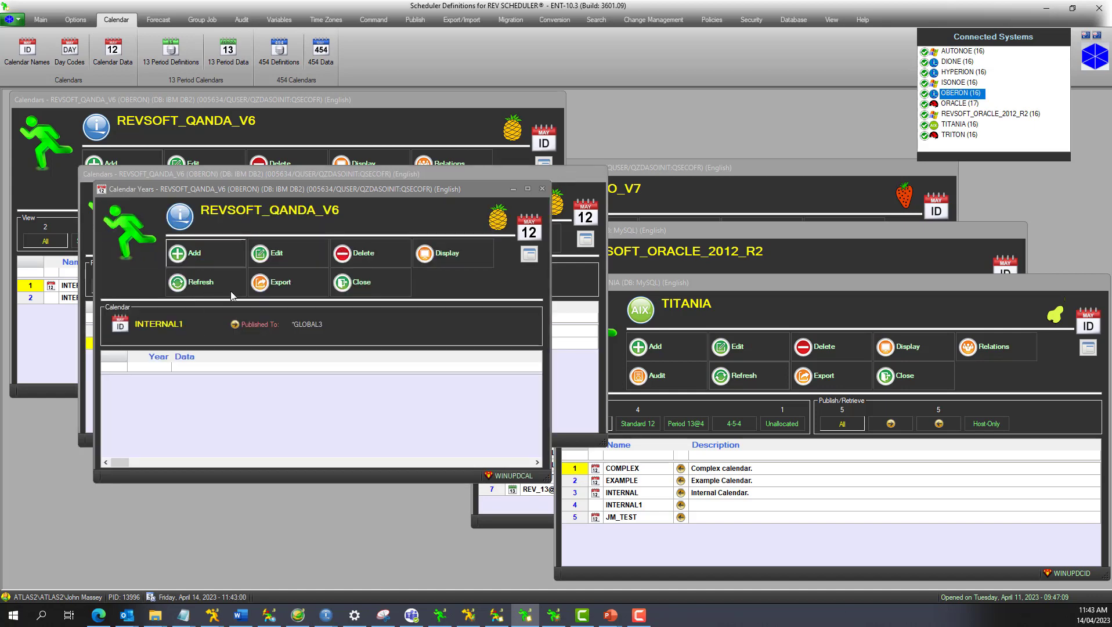
{"action": "type", "text": "2023"}
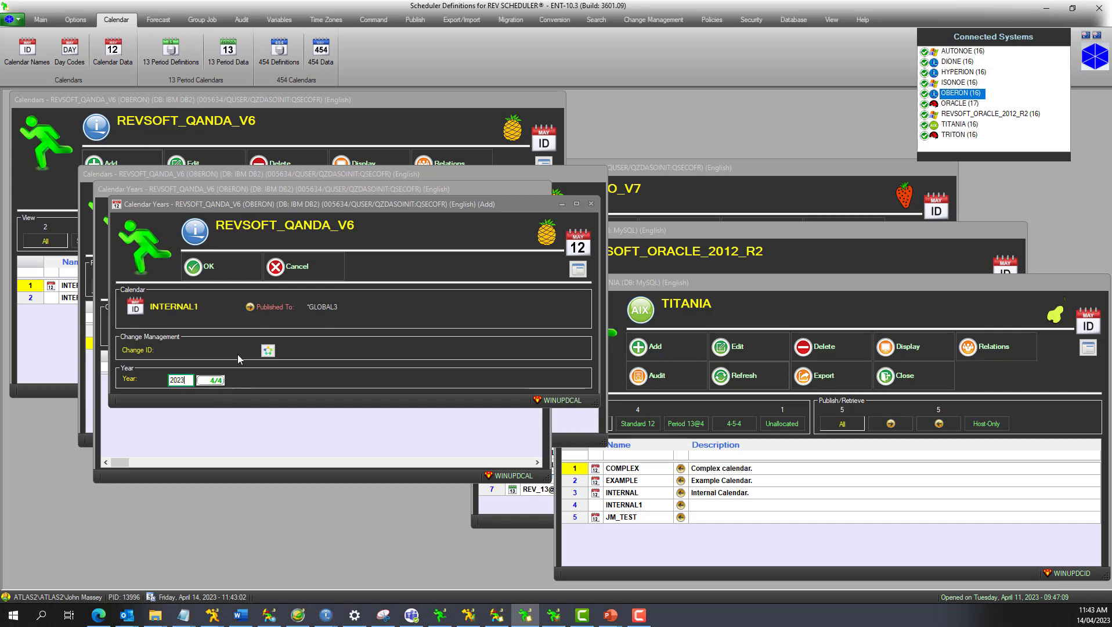
{"action": "left_click", "coordinate": [209, 268]}
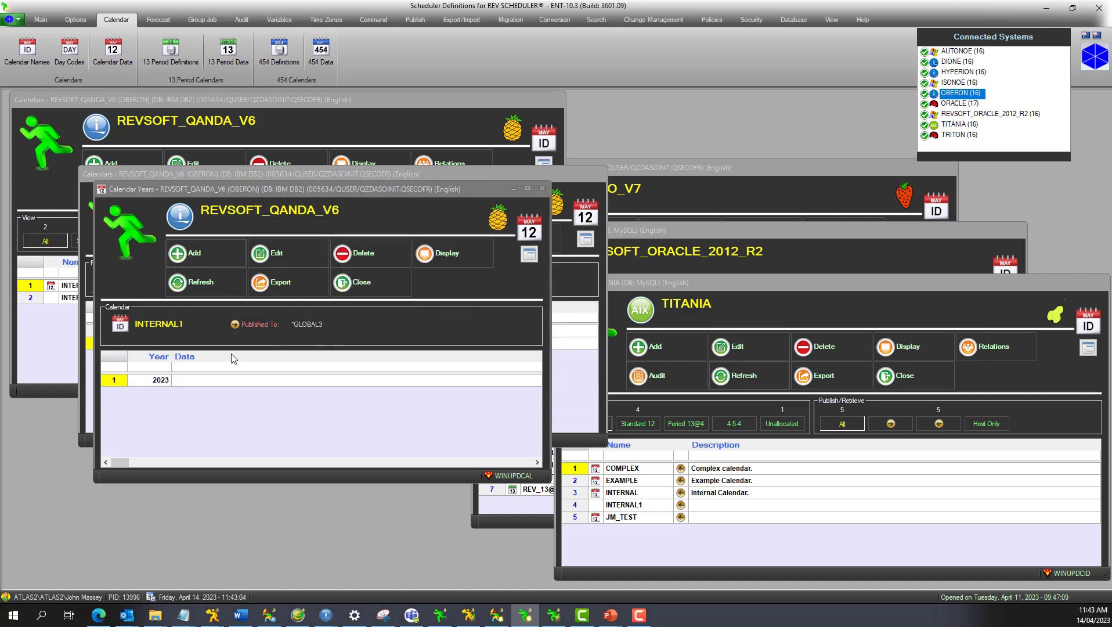
Open INTERNAL1's 2023 calendar and assign the HOLDY day code to 2 and 26 January.
{"action": "double_click", "coordinate": [215, 380]}
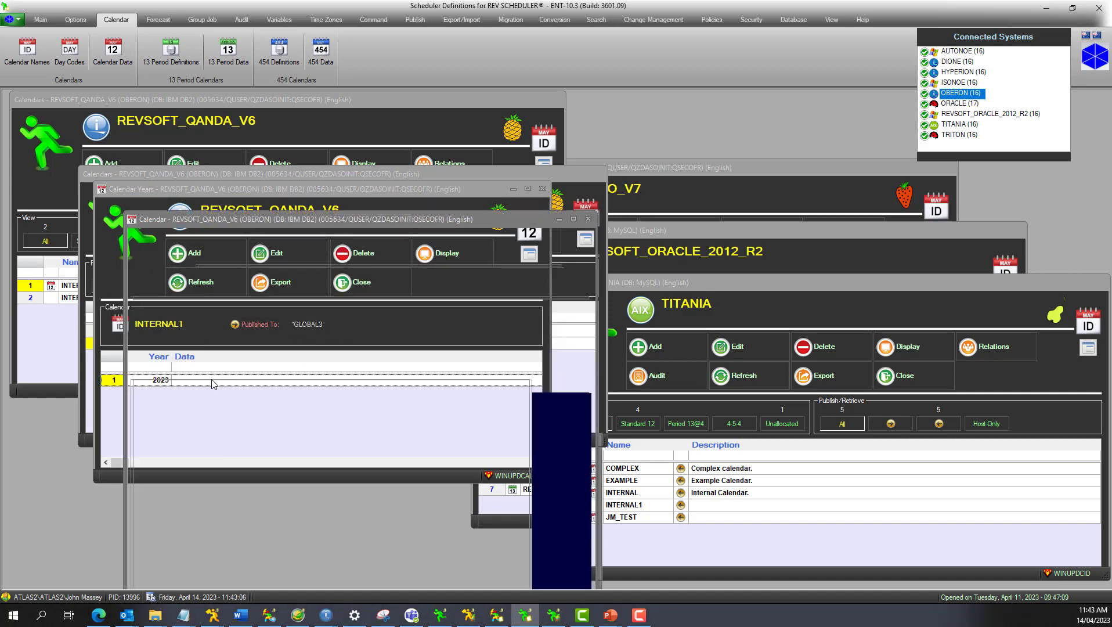
{"action": "left_click_drag", "start_coordinate": [253, 218], "coordinate": [177, 156]}
{"action": "left_click", "coordinate": [467, 363]}
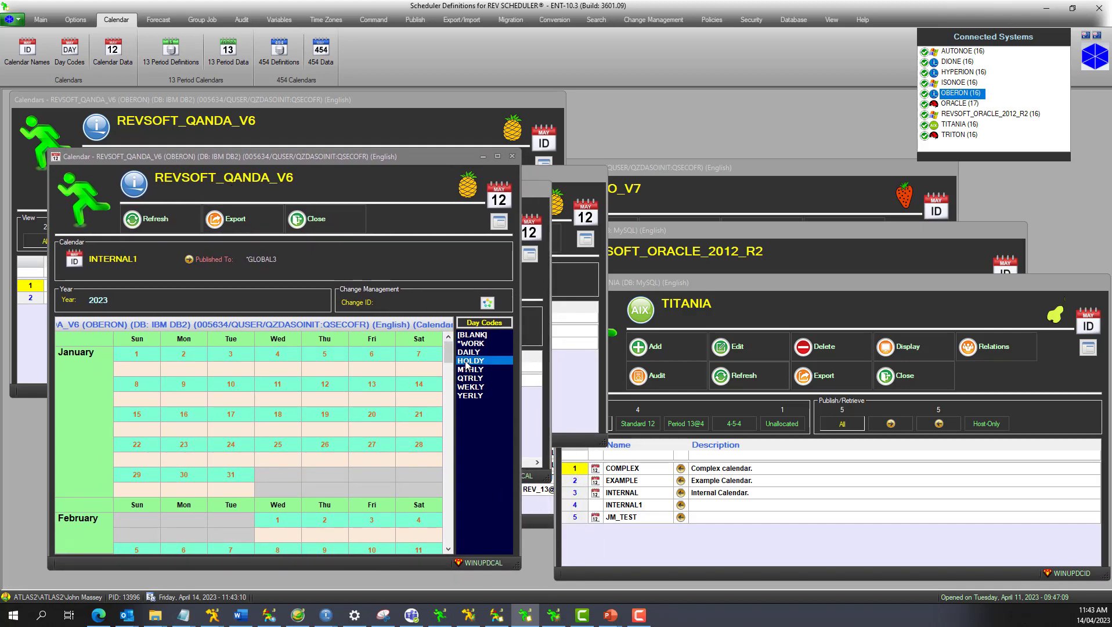
{"action": "left_click", "coordinate": [185, 369]}
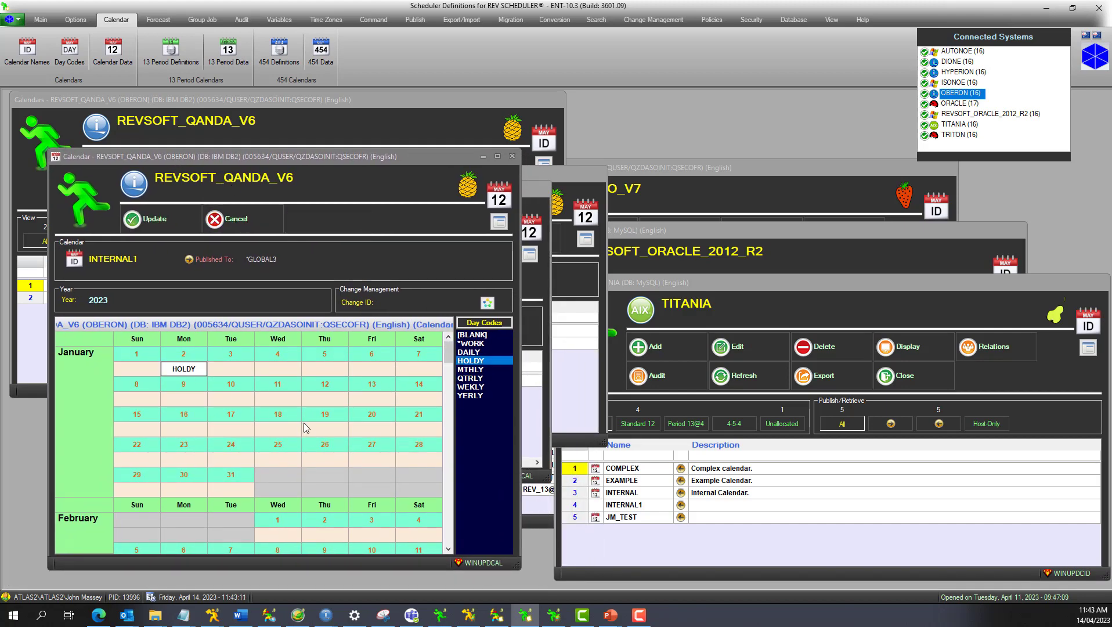
{"action": "left_click", "coordinate": [326, 454]}
Assign the *WORK day code to all remaining January weekdays in INTERNAL1's 2023 calendar, save the update and close the calendar.
{"action": "left_click", "coordinate": [469, 344]}
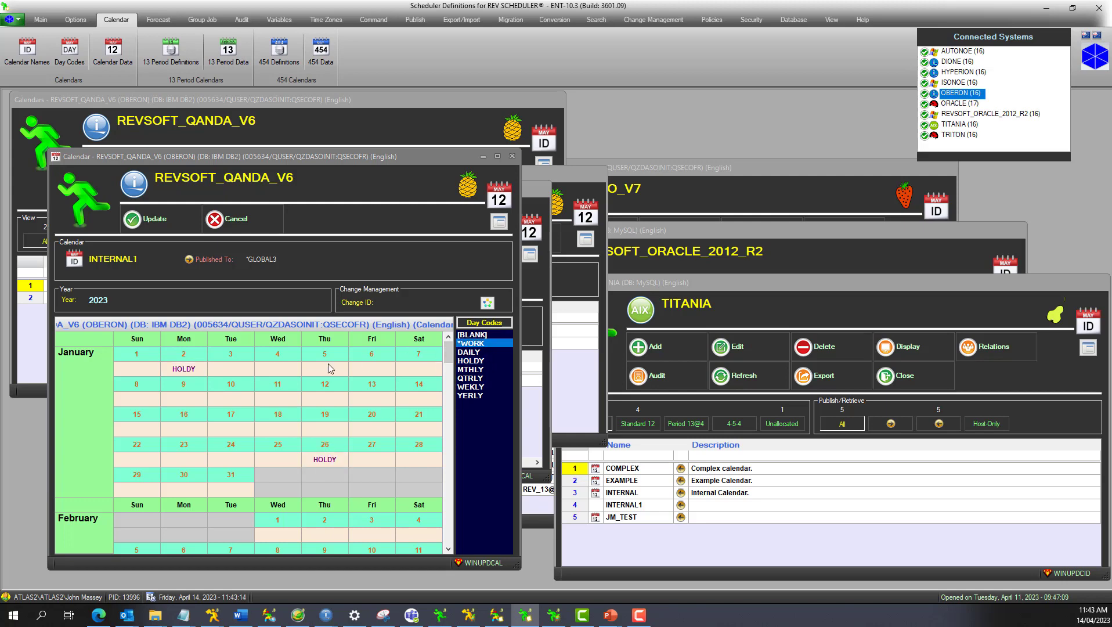
{"action": "left_click", "coordinate": [283, 372]}
{"action": "left_click", "coordinate": [319, 370]}
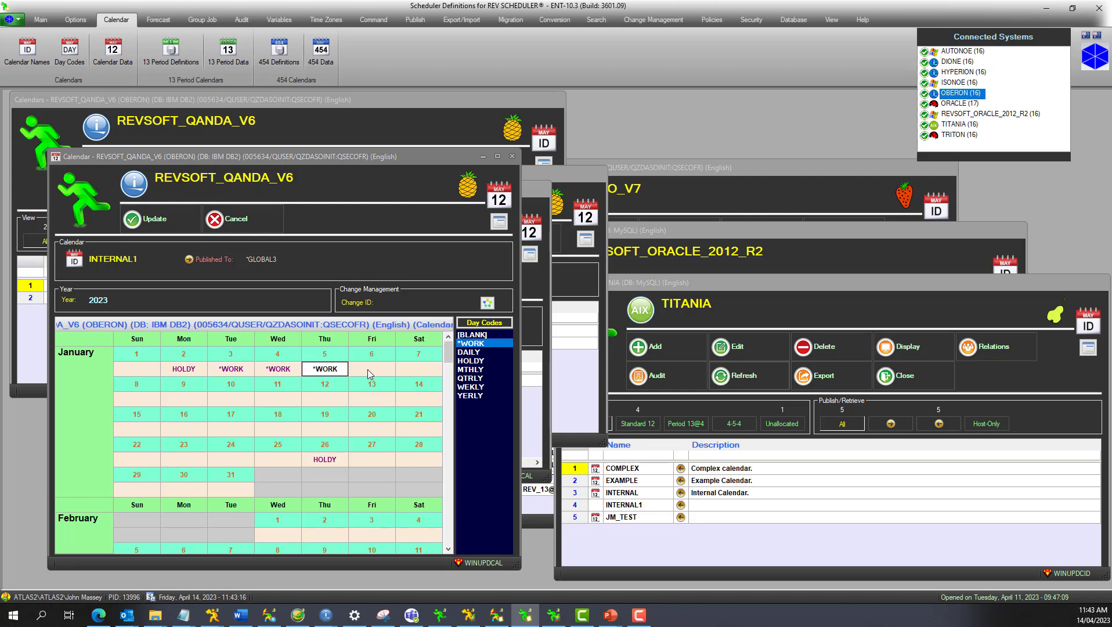
{"action": "left_click", "coordinate": [367, 370]}
{"action": "left_click", "coordinate": [371, 400]}
{"action": "left_click", "coordinate": [315, 398]}
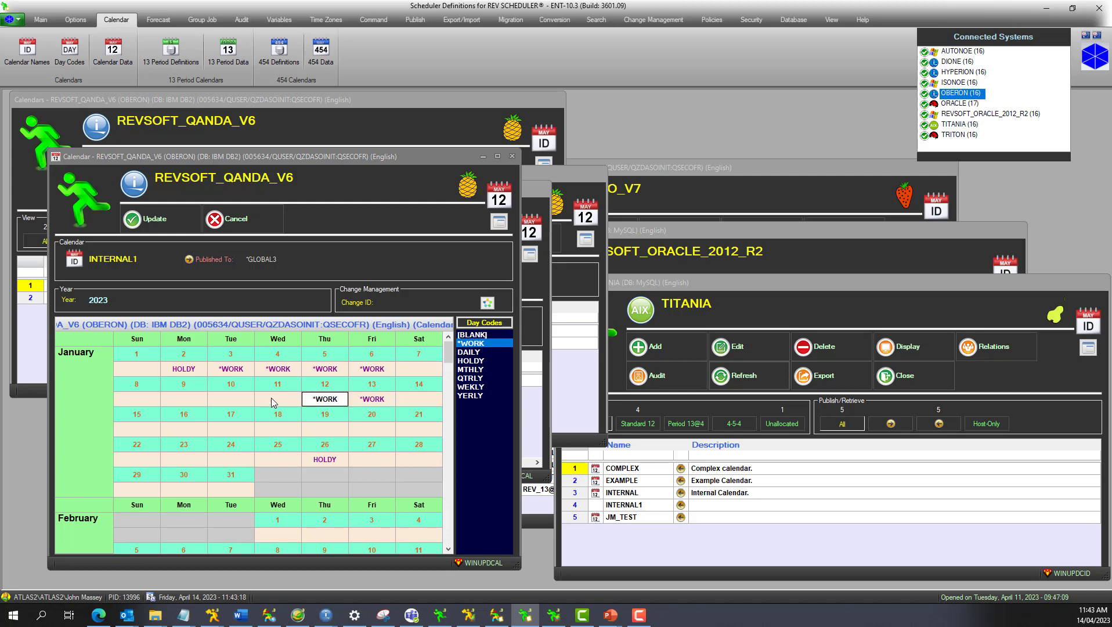
{"action": "left_click", "coordinate": [271, 398]}
{"action": "left_click", "coordinate": [232, 399]}
{"action": "left_click", "coordinate": [174, 400]}
{"action": "left_click", "coordinate": [184, 432]}
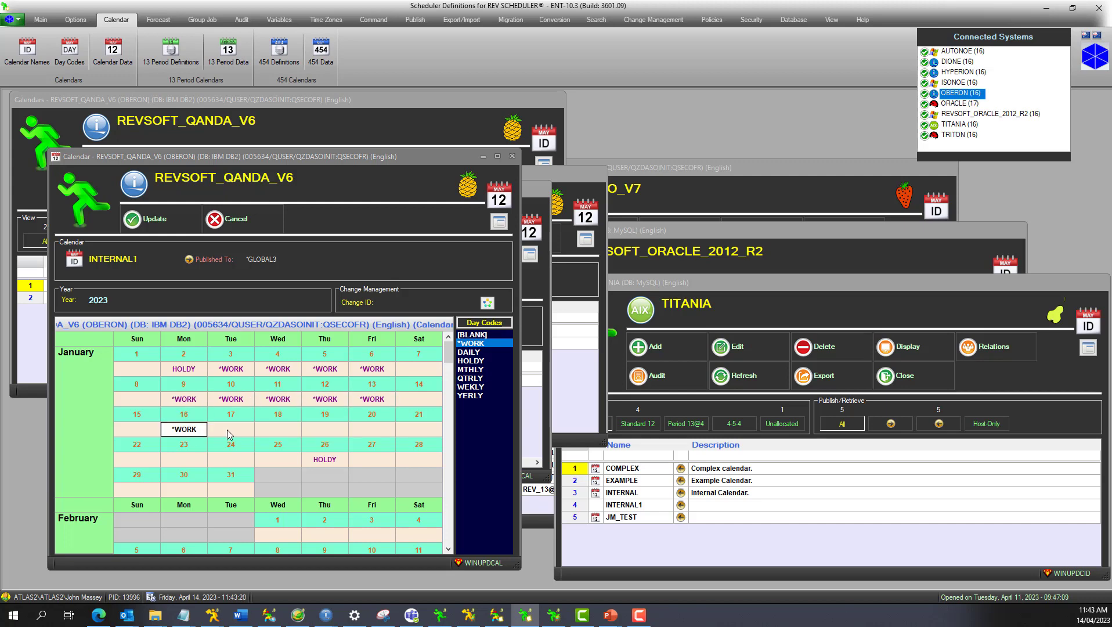
{"action": "left_click", "coordinate": [227, 429]}
{"action": "left_click", "coordinate": [276, 430]}
{"action": "left_click", "coordinate": [324, 429]}
{"action": "left_click", "coordinate": [358, 429]}
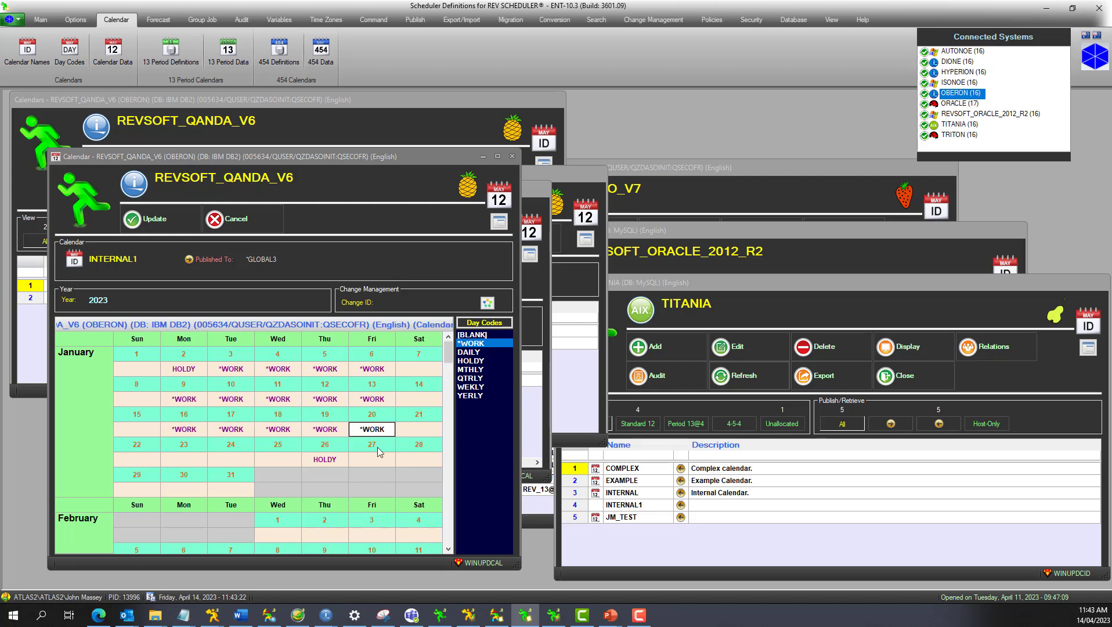
{"action": "left_click", "coordinate": [374, 460]}
{"action": "left_click", "coordinate": [285, 460]}
{"action": "left_click", "coordinate": [234, 459]}
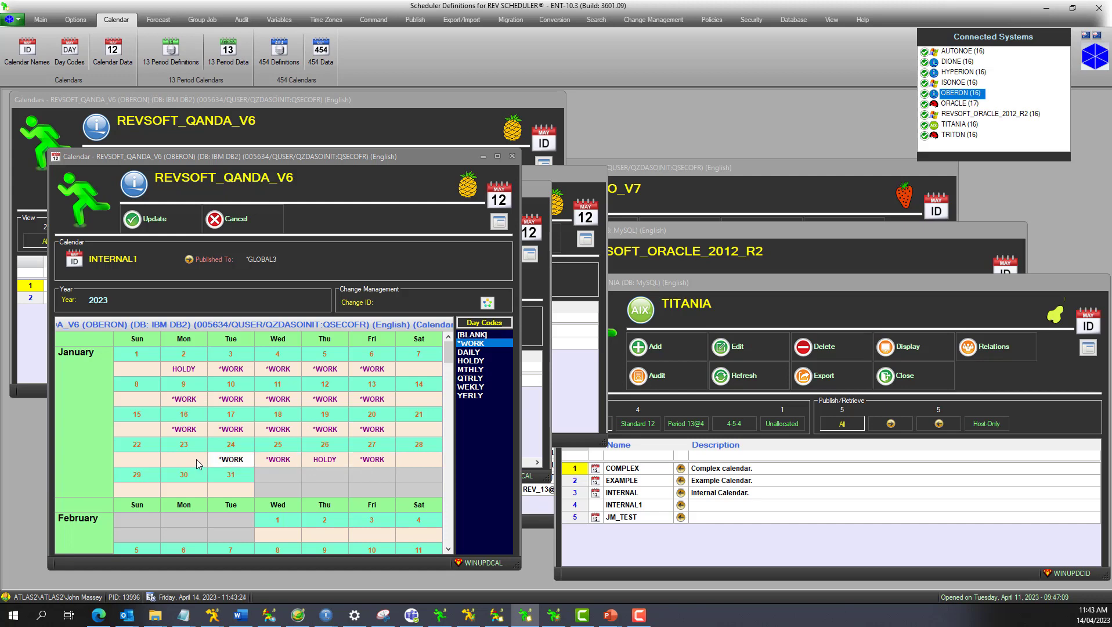
{"action": "left_click", "coordinate": [186, 460]}
{"action": "left_click", "coordinate": [186, 490]}
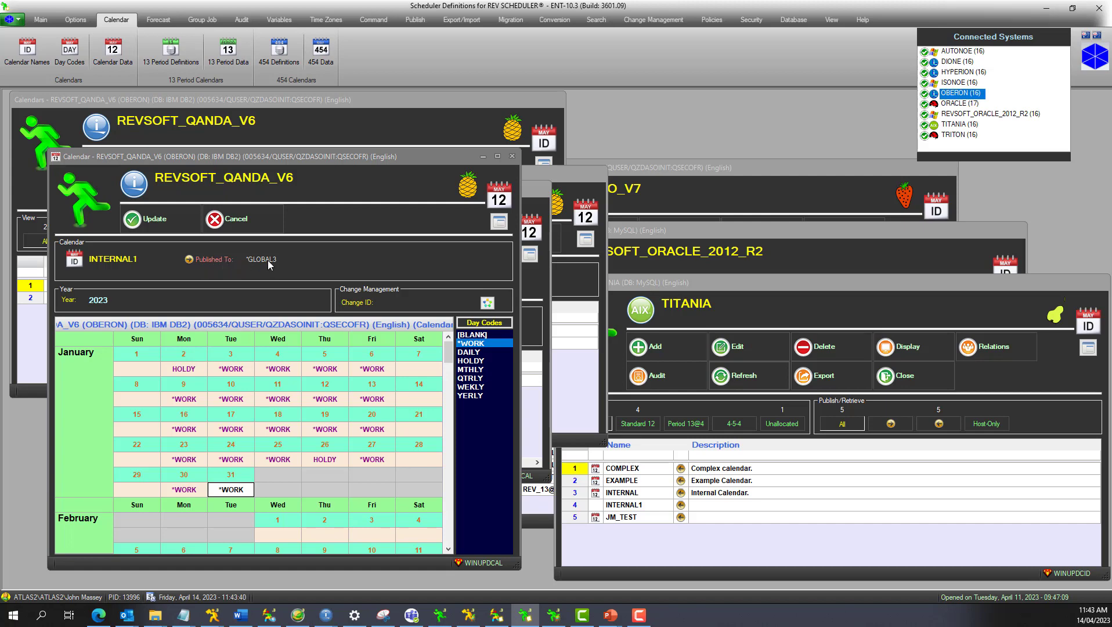
{"action": "left_click", "coordinate": [176, 220]}
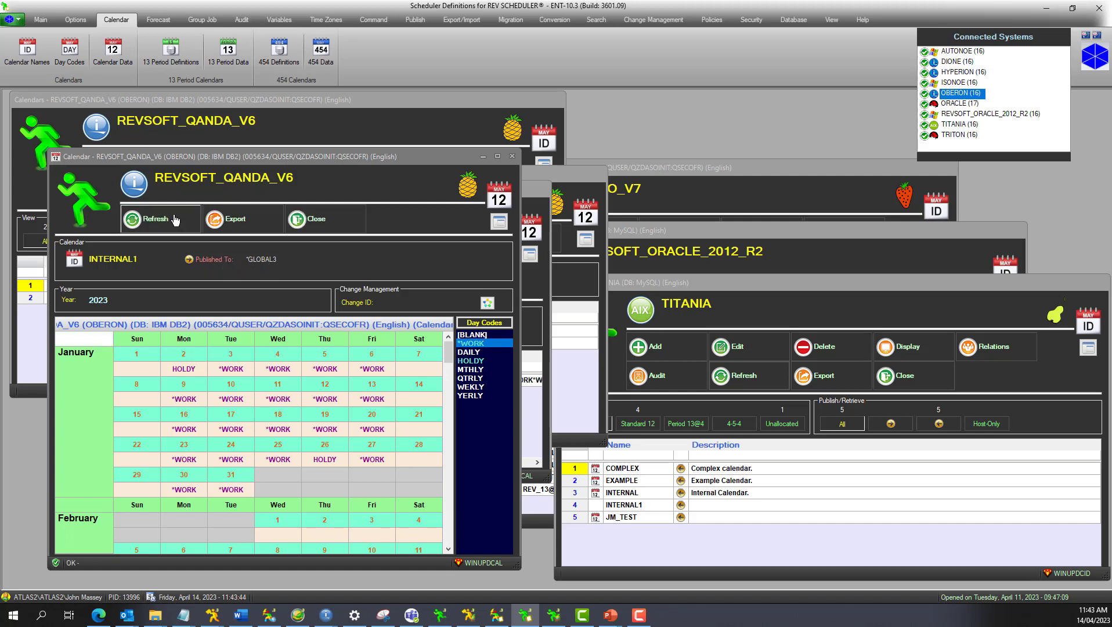
{"action": "left_click", "coordinate": [326, 219]}
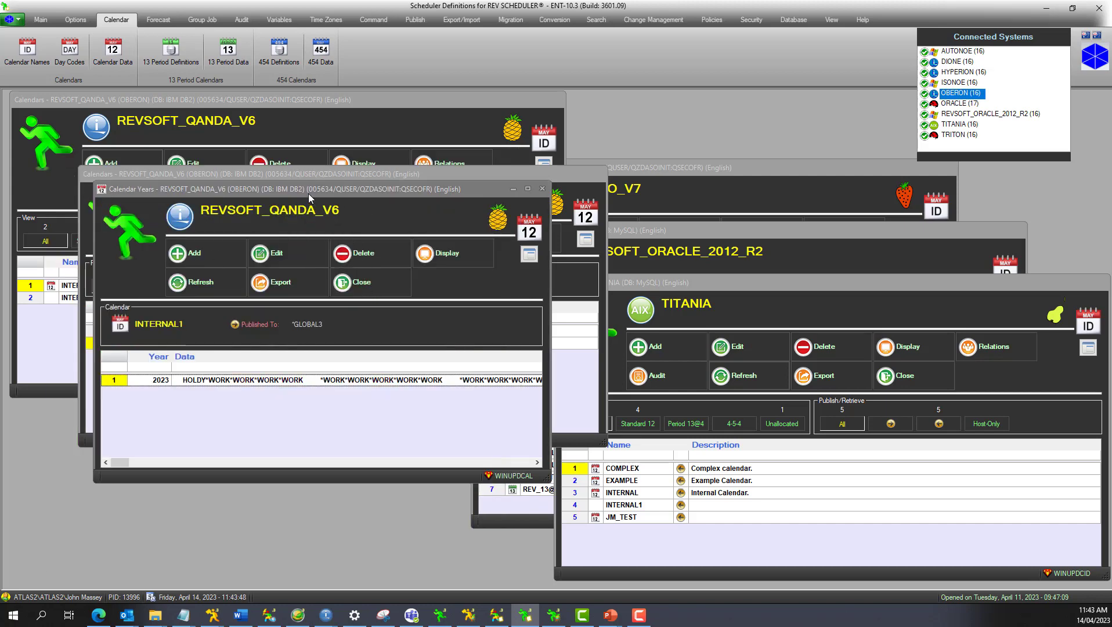
Move the INTERNAL1 calendar years window aside and close the calendar names lists of REVSOFT_QANDA_V6, REVSOFT_DEMO_V7, REVSOFT_ORACLE_2012_R2 and TITANIA.
{"action": "left_click_drag", "start_coordinate": [308, 193], "coordinate": [260, 243]}
{"action": "left_click", "coordinate": [342, 128]}
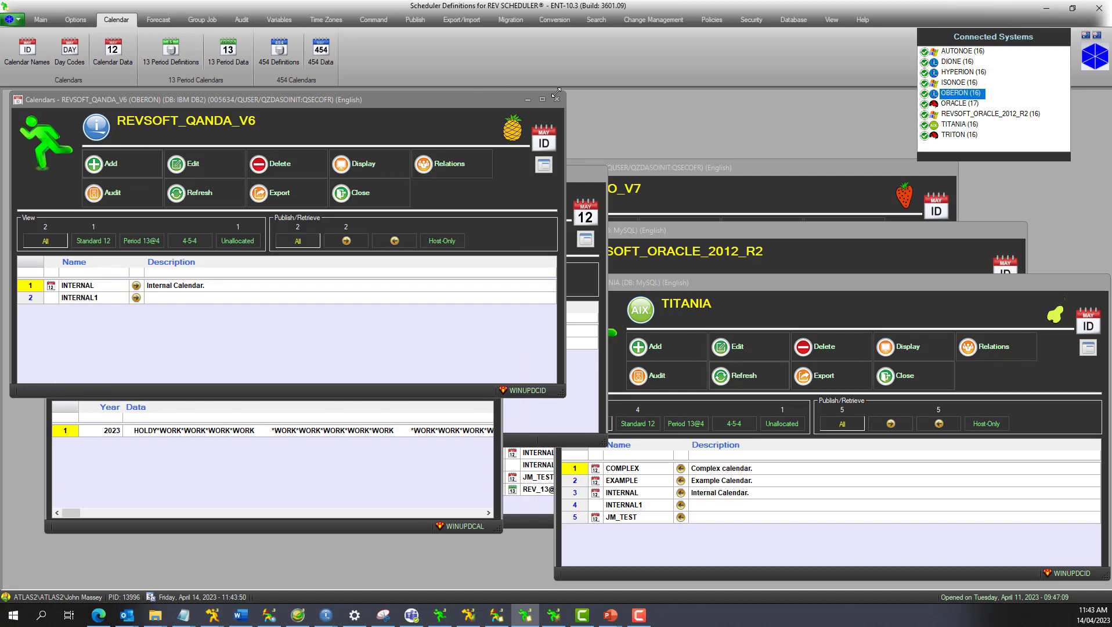
{"action": "left_click", "coordinate": [557, 100]}
{"action": "left_click", "coordinate": [919, 196]}
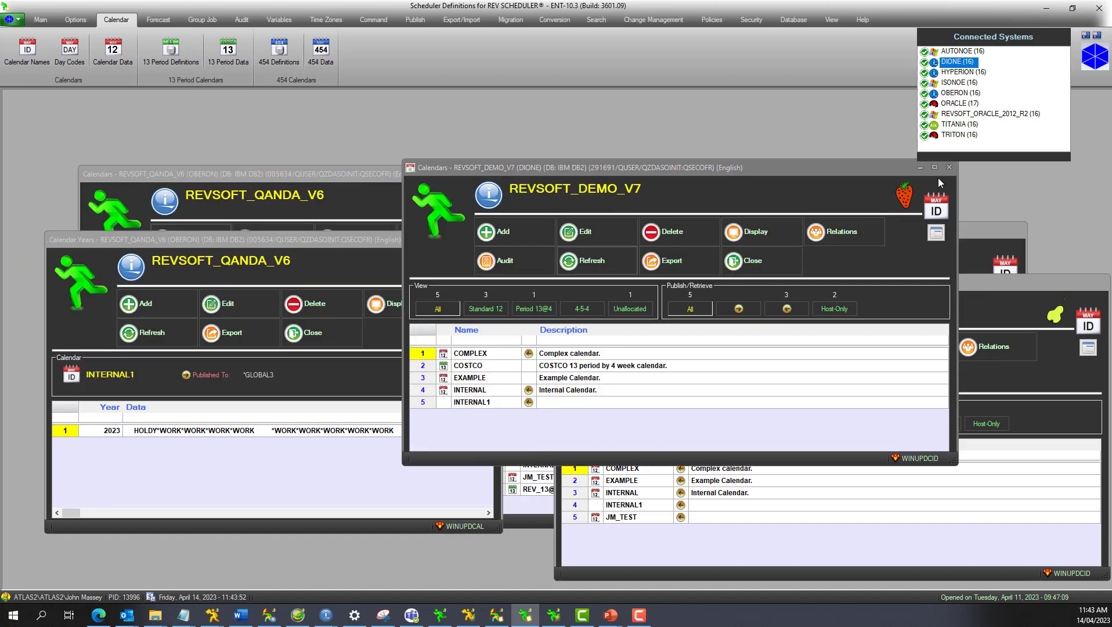
{"action": "left_click", "coordinate": [950, 168]}
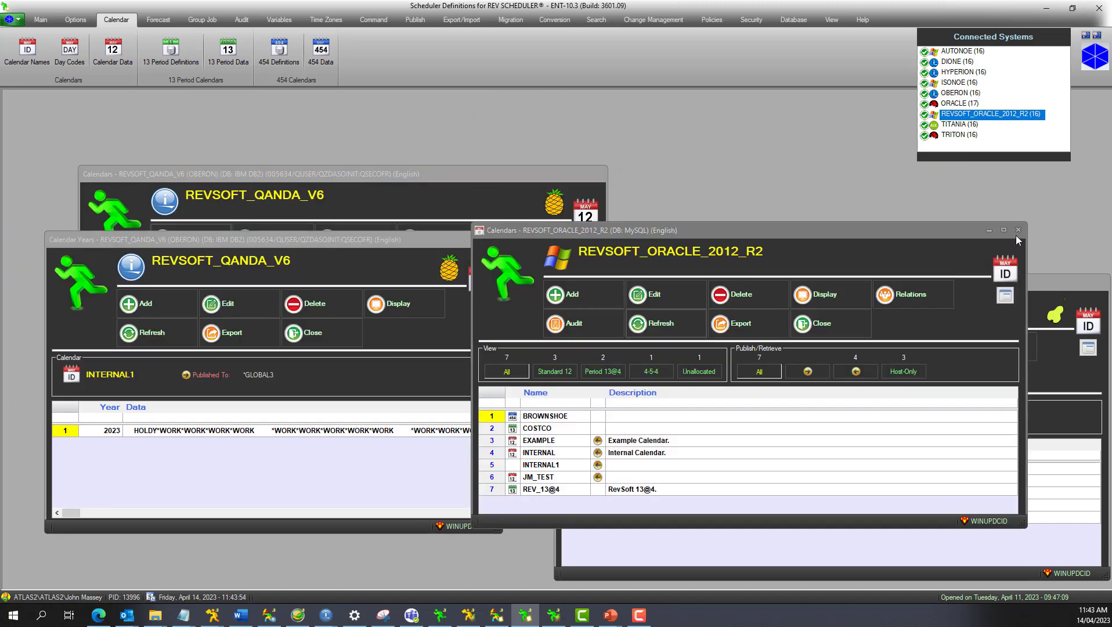
{"action": "left_click", "coordinate": [1016, 235]}
{"action": "left_click", "coordinate": [1068, 302]}
{"action": "left_click", "coordinate": [1103, 282]}
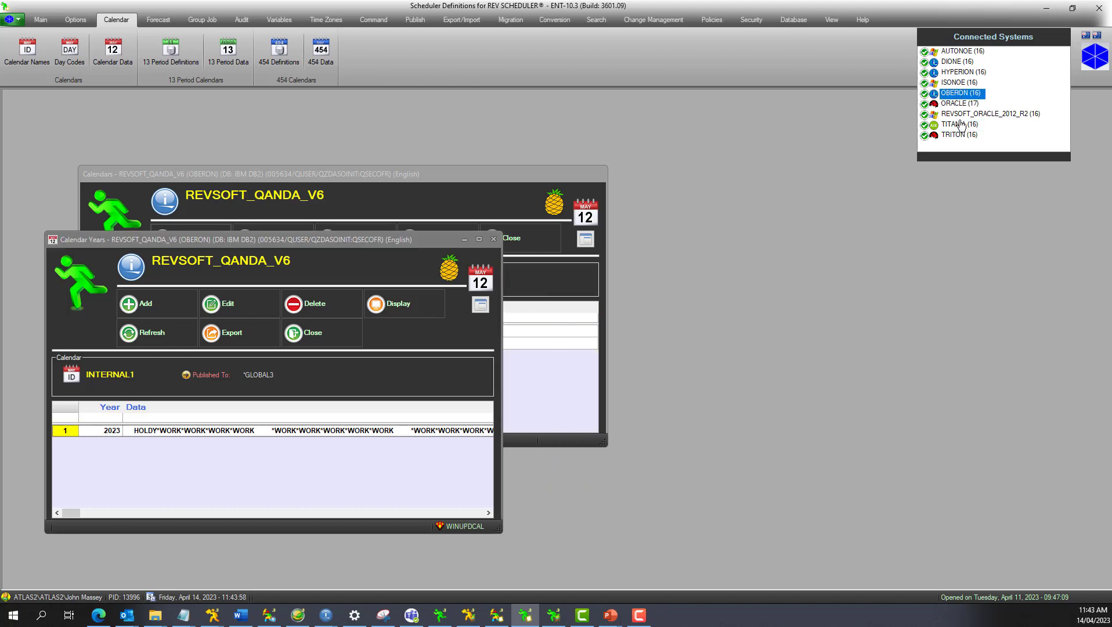
Display INTERNAL1's 2023 calendar data on DIONE (REVSOFT_DEMO_V7) and place its windows beside the REVSOFT_QANDA_V6 ones to check the published day codes.
{"action": "left_click", "coordinate": [958, 62]}
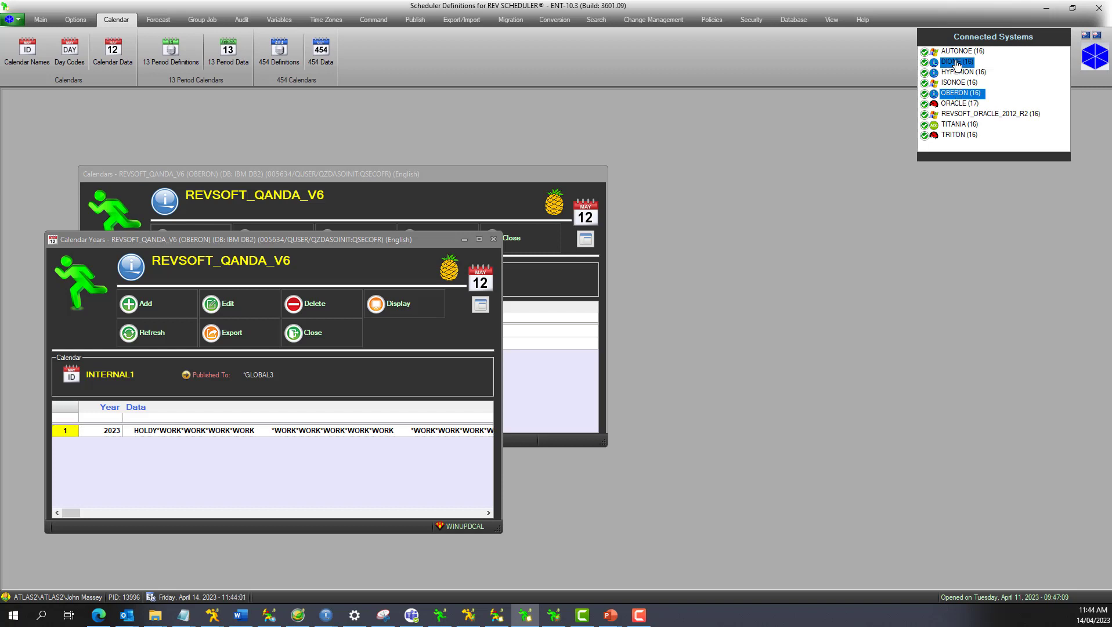
{"action": "left_click", "coordinate": [113, 51]}
{"action": "left_click_drag", "start_coordinate": [445, 238], "coordinate": [780, 117]}
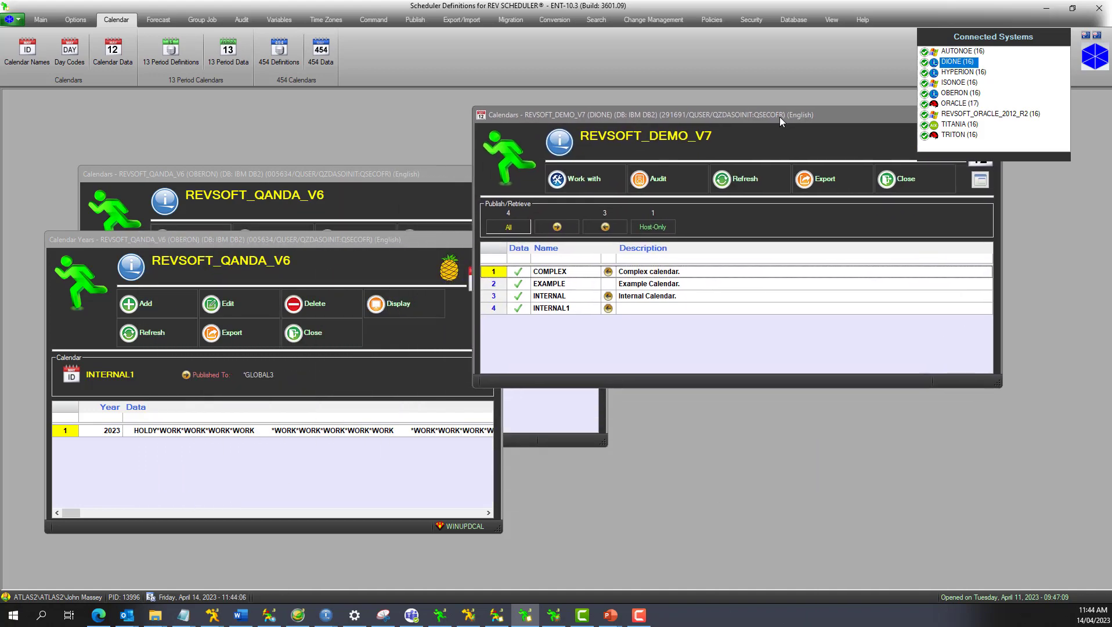
{"action": "double_click", "coordinate": [548, 308]}
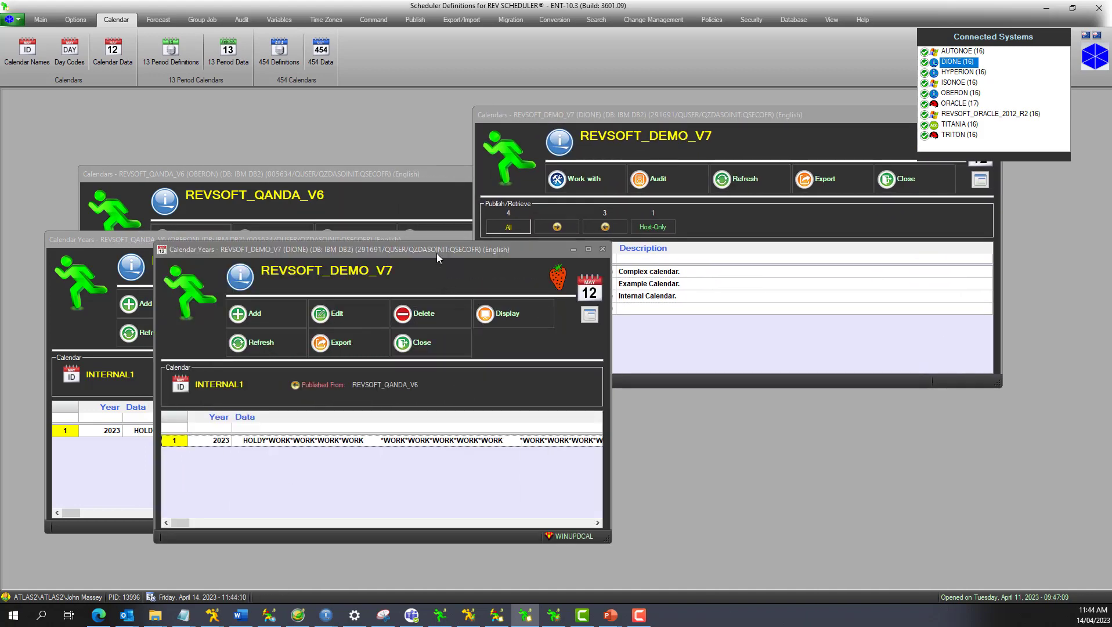
{"action": "left_click_drag", "start_coordinate": [436, 253], "coordinate": [766, 188]}
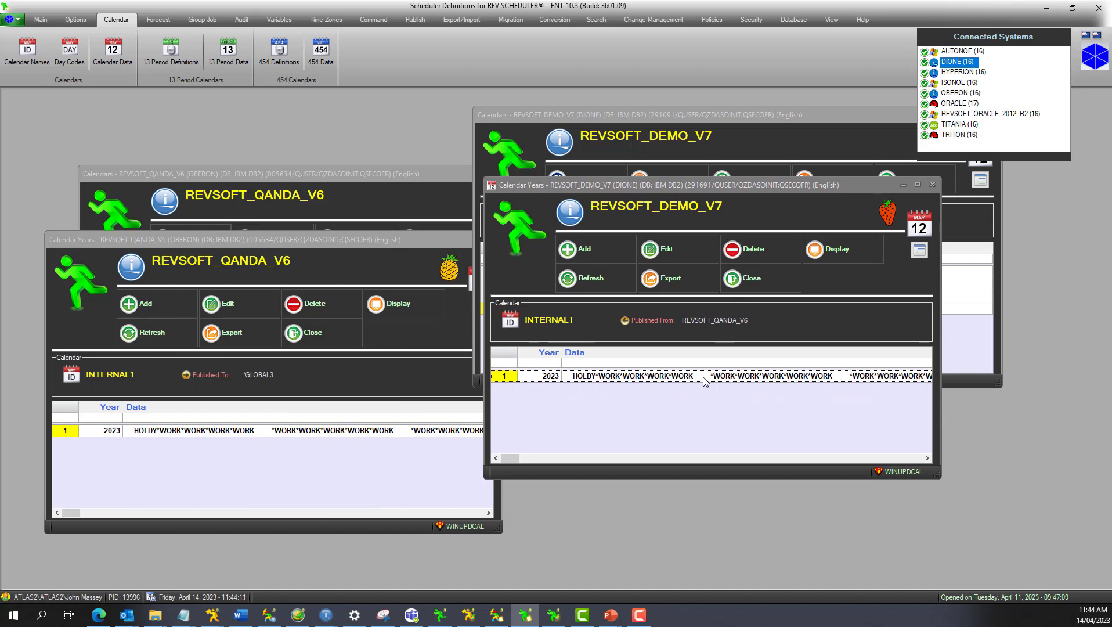
{"action": "double_click", "coordinate": [704, 378]}
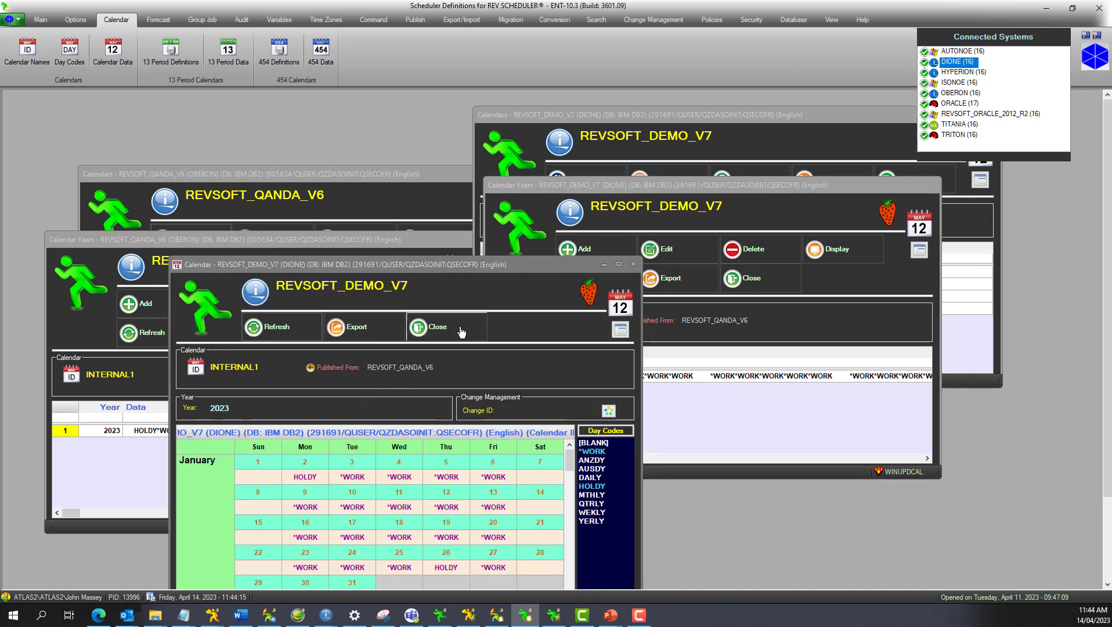
{"action": "left_click_drag", "start_coordinate": [477, 264], "coordinate": [751, 117]}
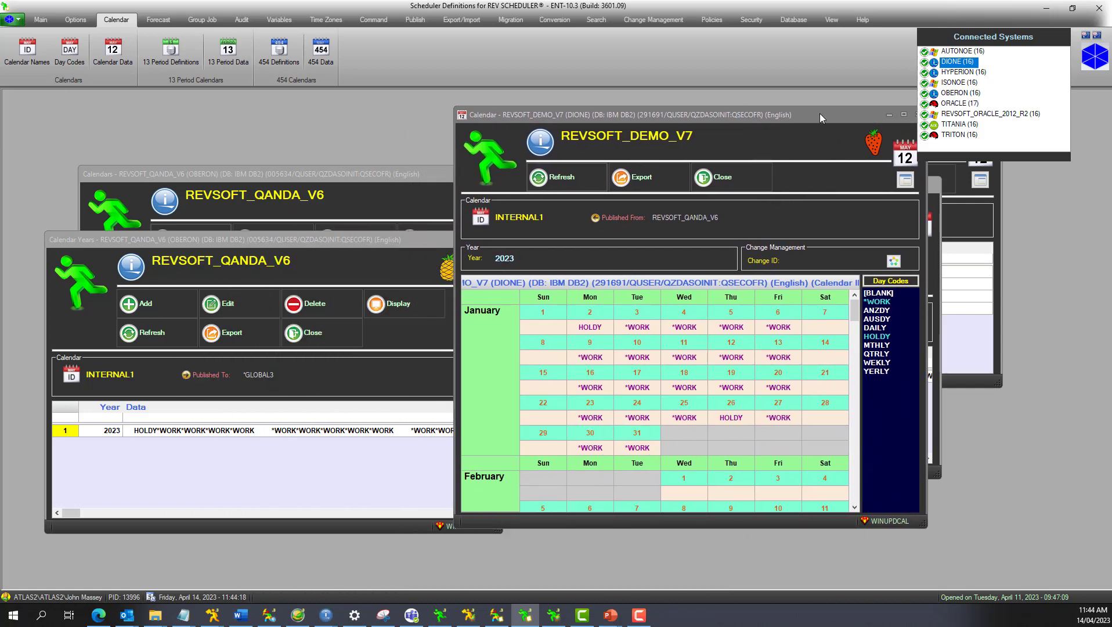
Check the published 2023 calendar data of INTERNAL1 on TITANIA, closing its windows when done.
{"action": "left_click", "coordinate": [959, 124]}
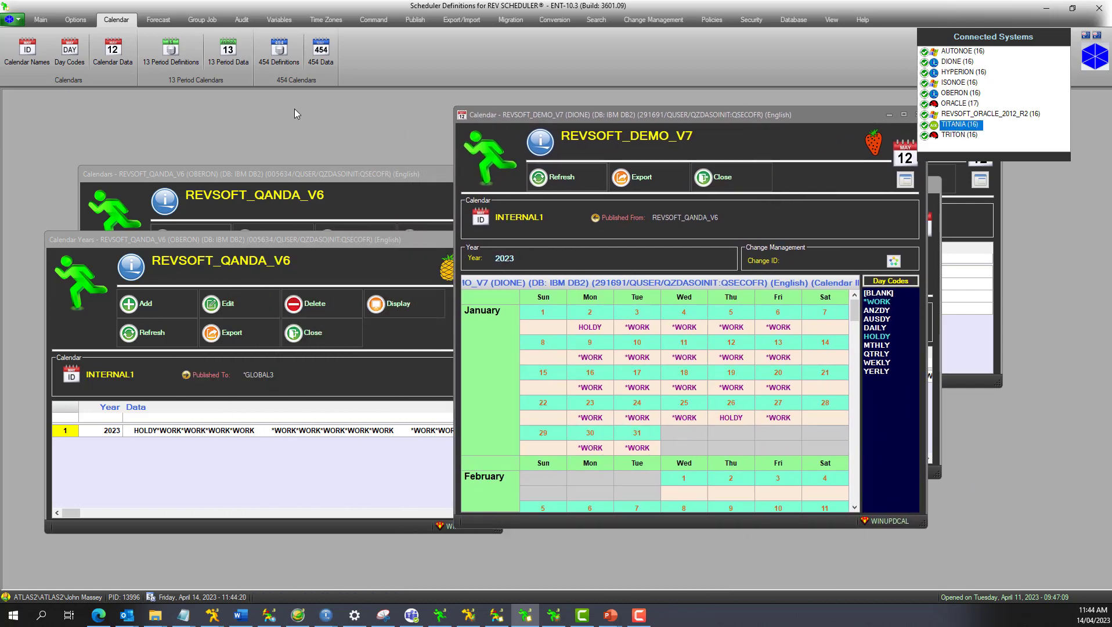
{"action": "left_click", "coordinate": [113, 52]}
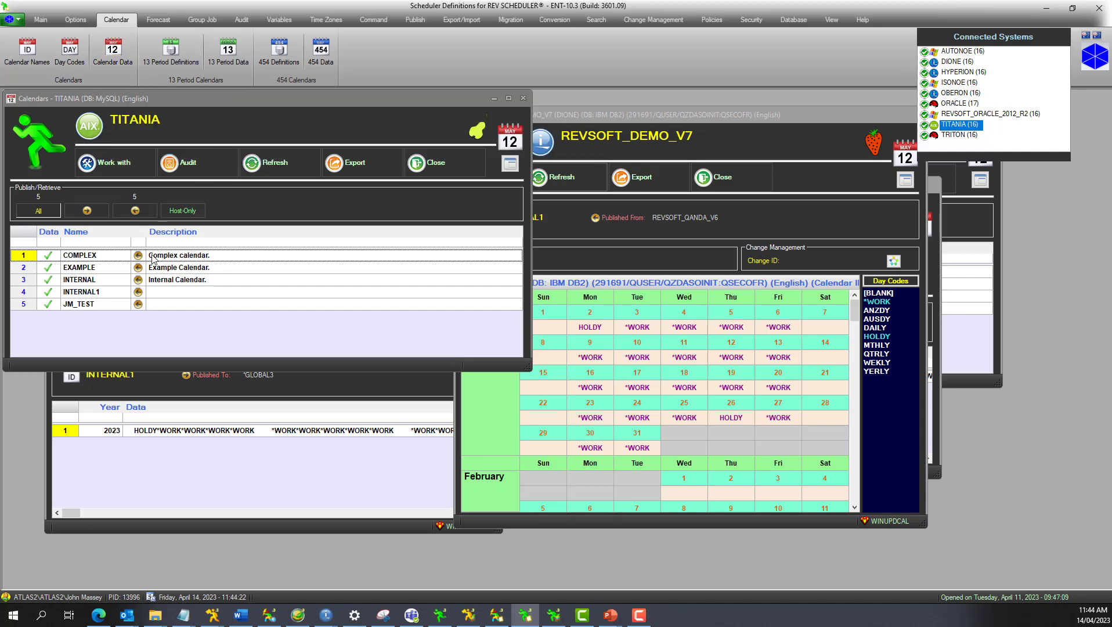
{"action": "double_click", "coordinate": [107, 297]}
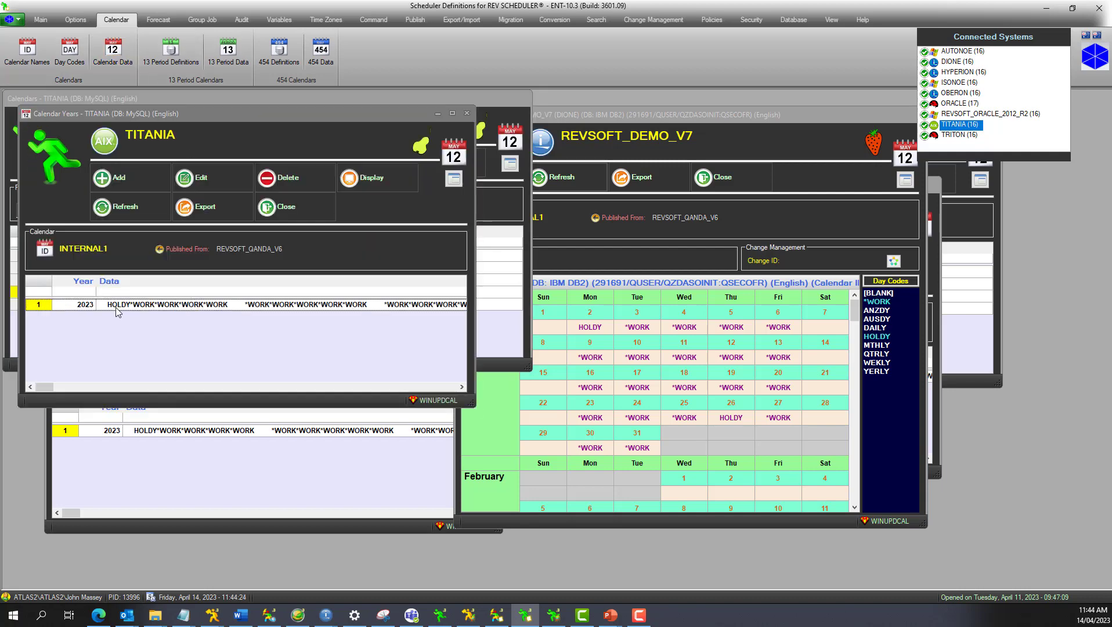
{"action": "left_click", "coordinate": [271, 212]}
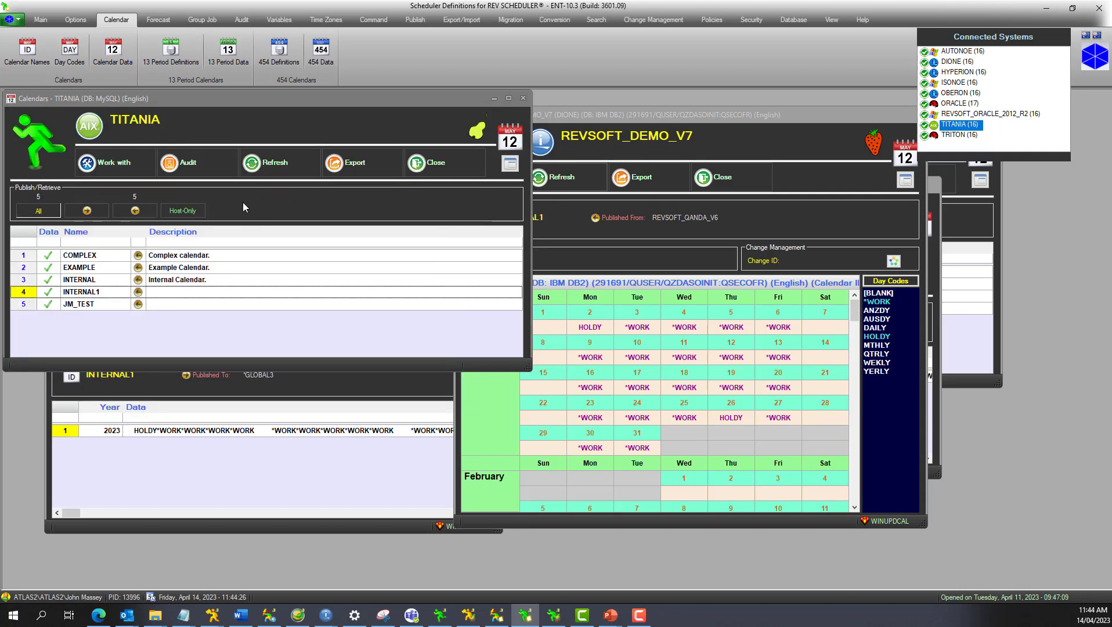
{"action": "left_click", "coordinate": [430, 163]}
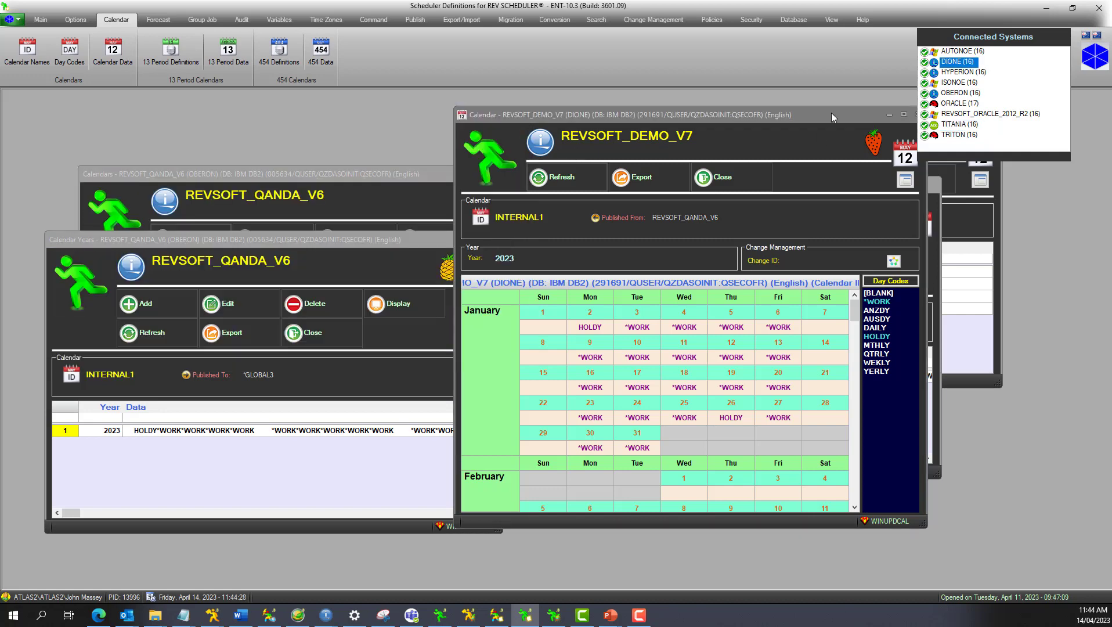
Check the published 2023 calendar data of INTERNAL1 on REVSOFT_ORACLE_2012_R2, closing its windows when done.
{"action": "left_click", "coordinate": [962, 115]}
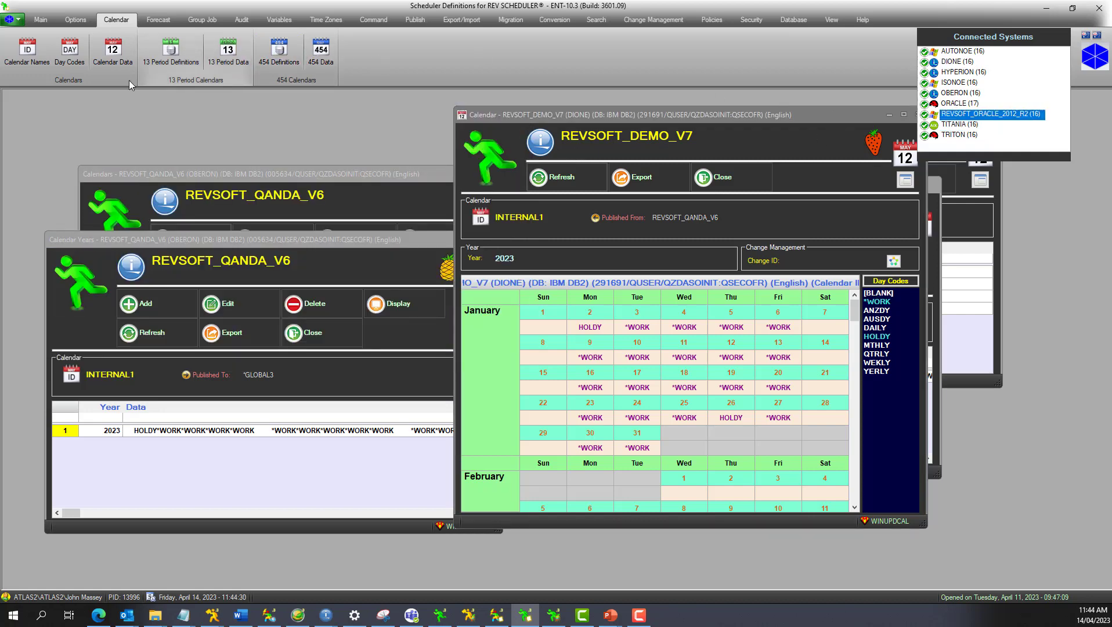
{"action": "left_click", "coordinate": [112, 60]}
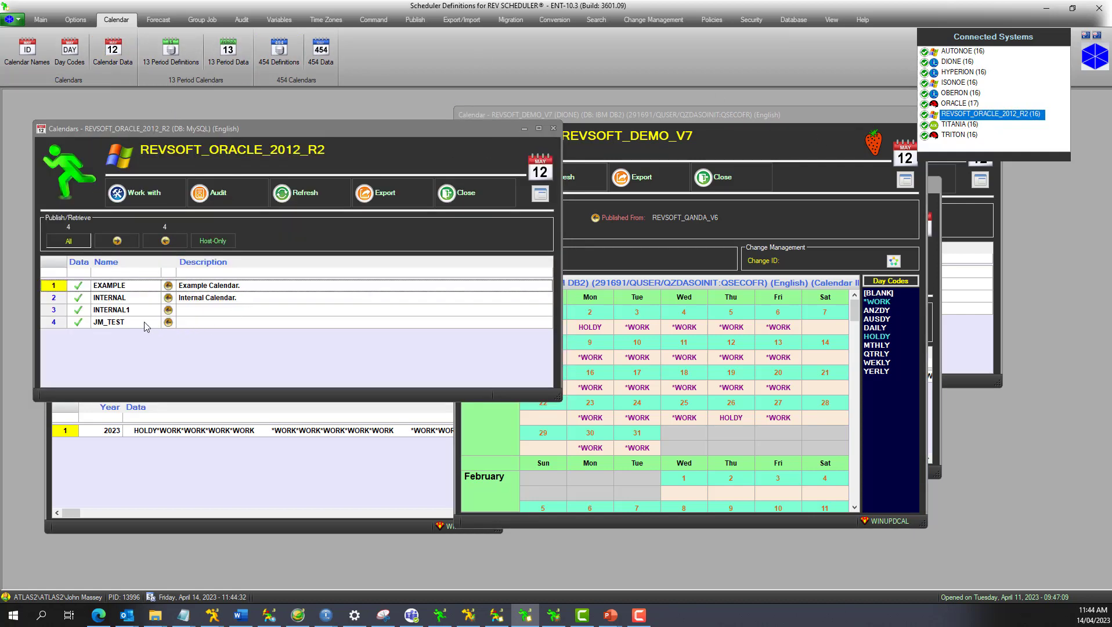
{"action": "double_click", "coordinate": [139, 315]}
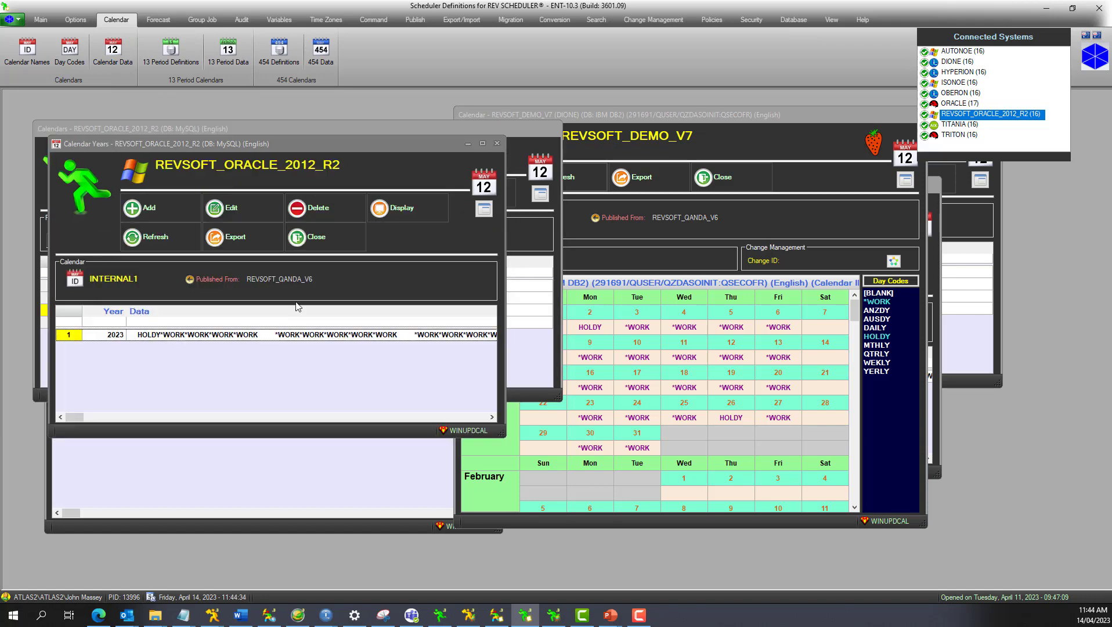
{"action": "left_click", "coordinate": [342, 243]}
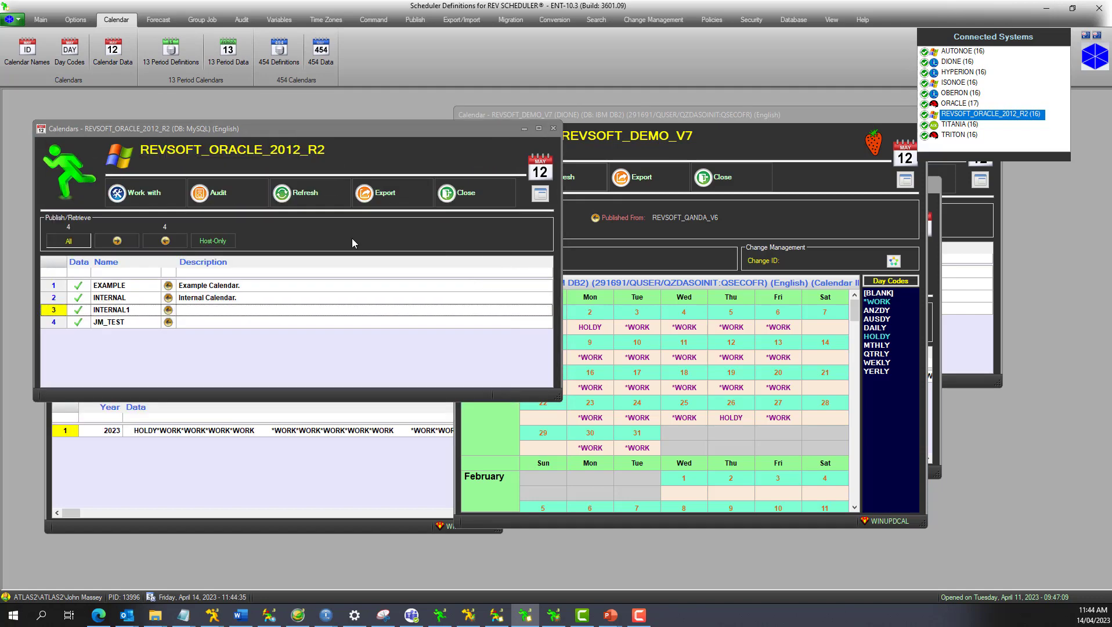
{"action": "left_click", "coordinate": [456, 197]}
Reopen INTERNAL1's 2023 calendar on REVSOFT_QANDA_V6 and place it beside the REVSOFT_DEMO_V7 calendar.
{"action": "left_click", "coordinate": [244, 432]}
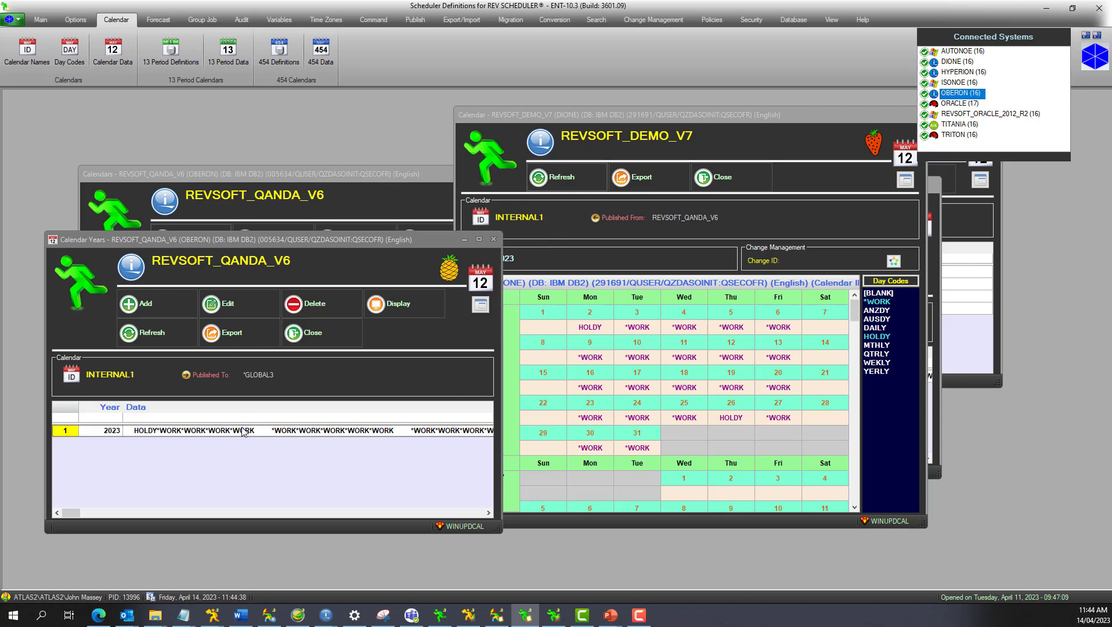
{"action": "double_click", "coordinate": [243, 431]}
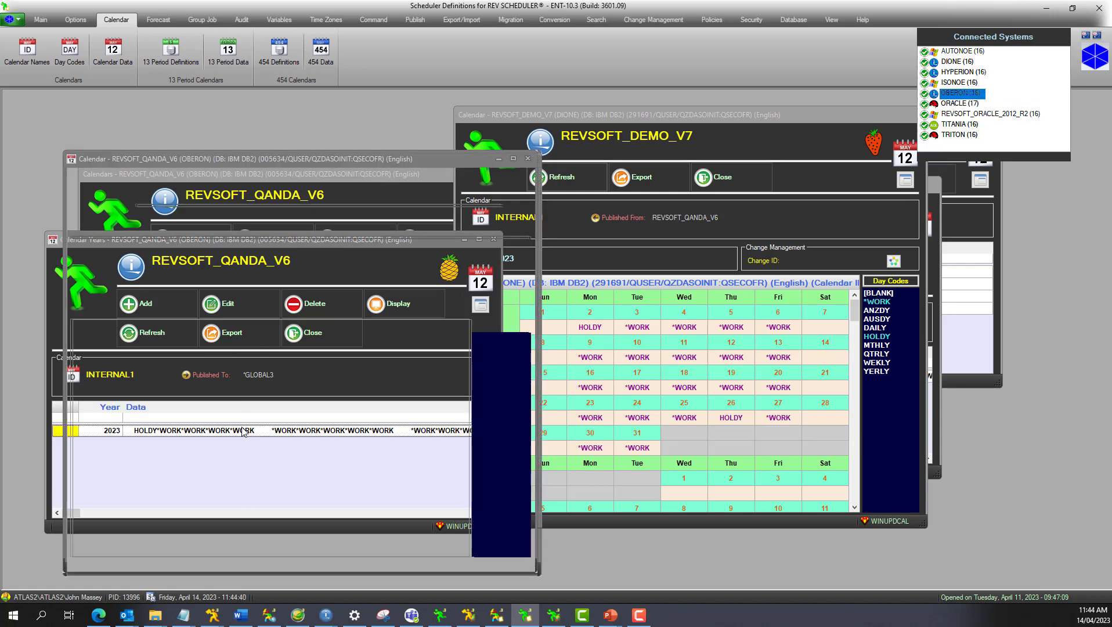
{"action": "left_click_drag", "start_coordinate": [191, 156], "coordinate": [159, 109]}
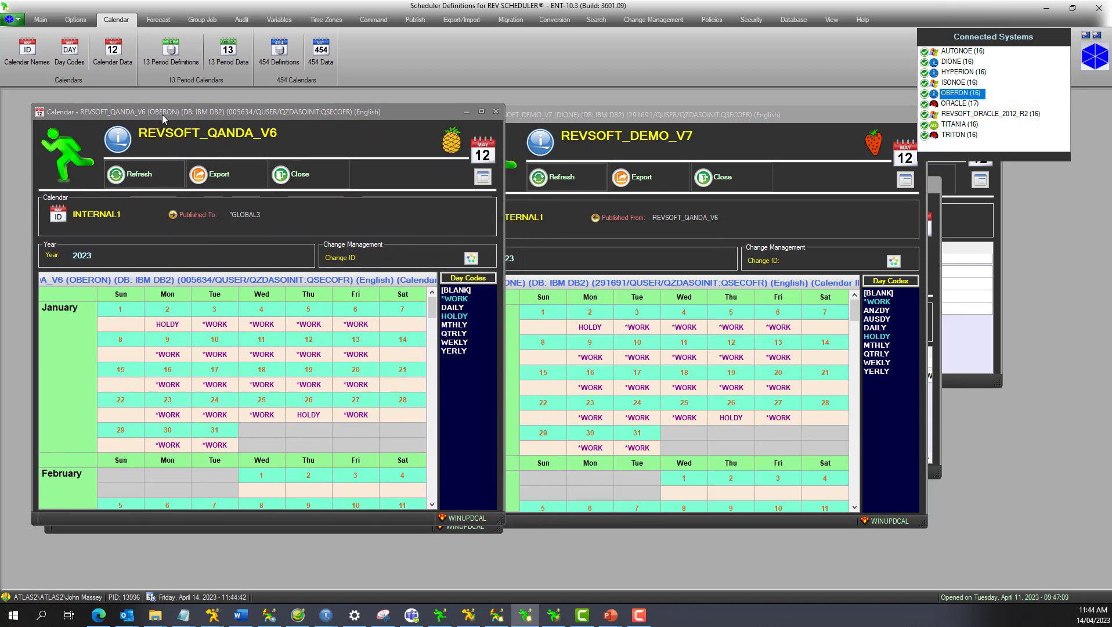
Assign the *WORK day code to February 1–3 and 6–10 in INTERNAL1's 2023 calendar on REVSOFT_QANDA_V6 and save the update.
{"action": "scroll", "coordinate": [432, 308], "scroll_direction": "down", "scroll_amount": 3}
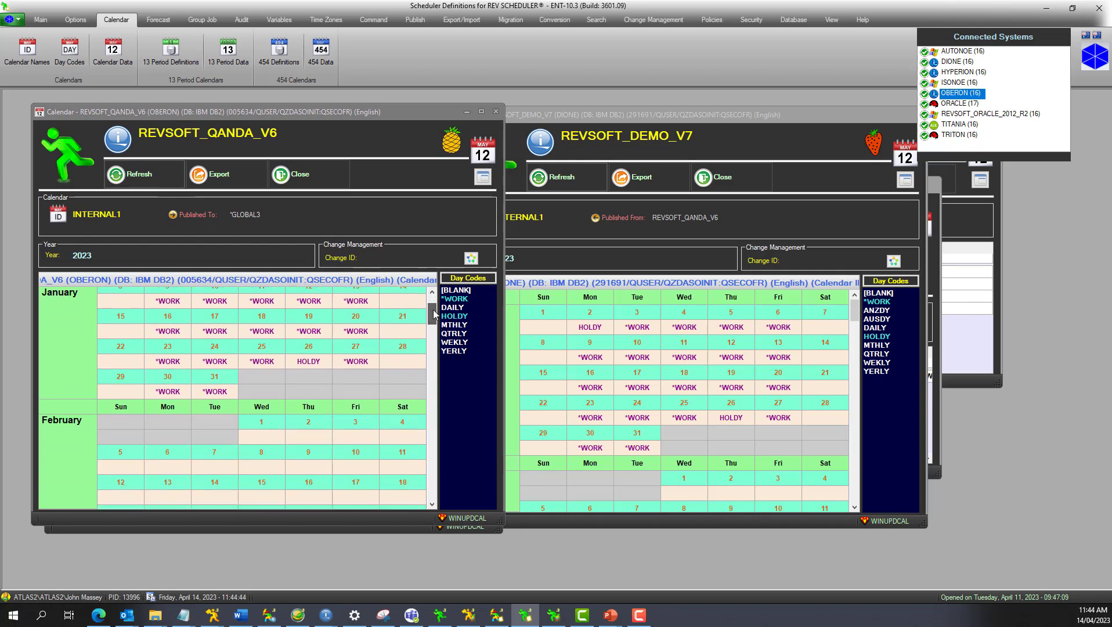
{"action": "left_click", "coordinate": [455, 297]}
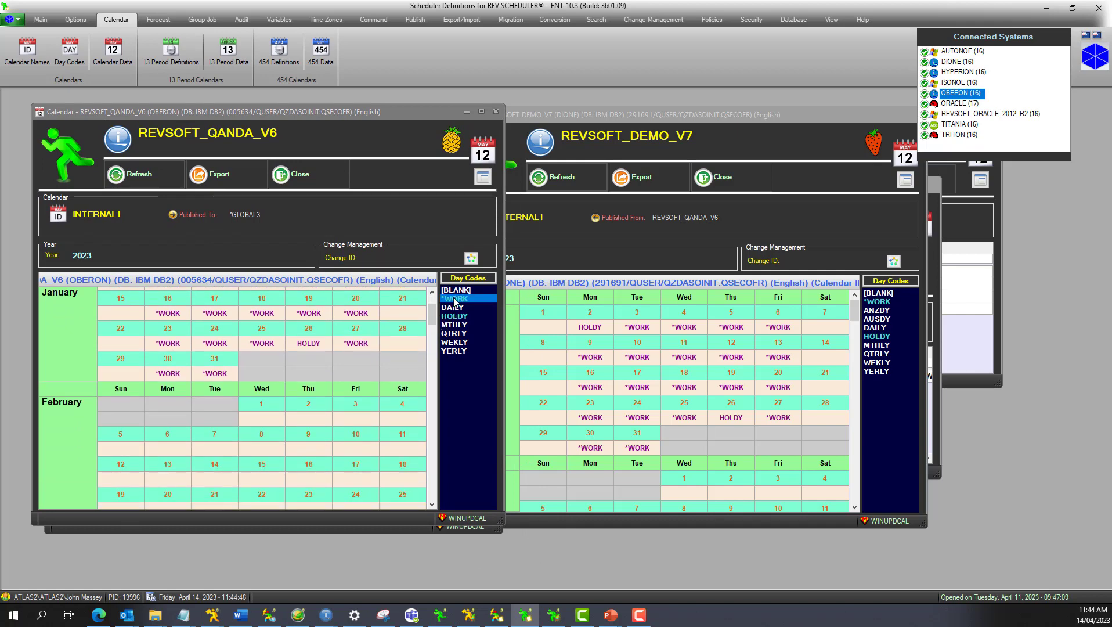
{"action": "left_click", "coordinate": [267, 421]}
{"action": "left_click", "coordinate": [308, 419]}
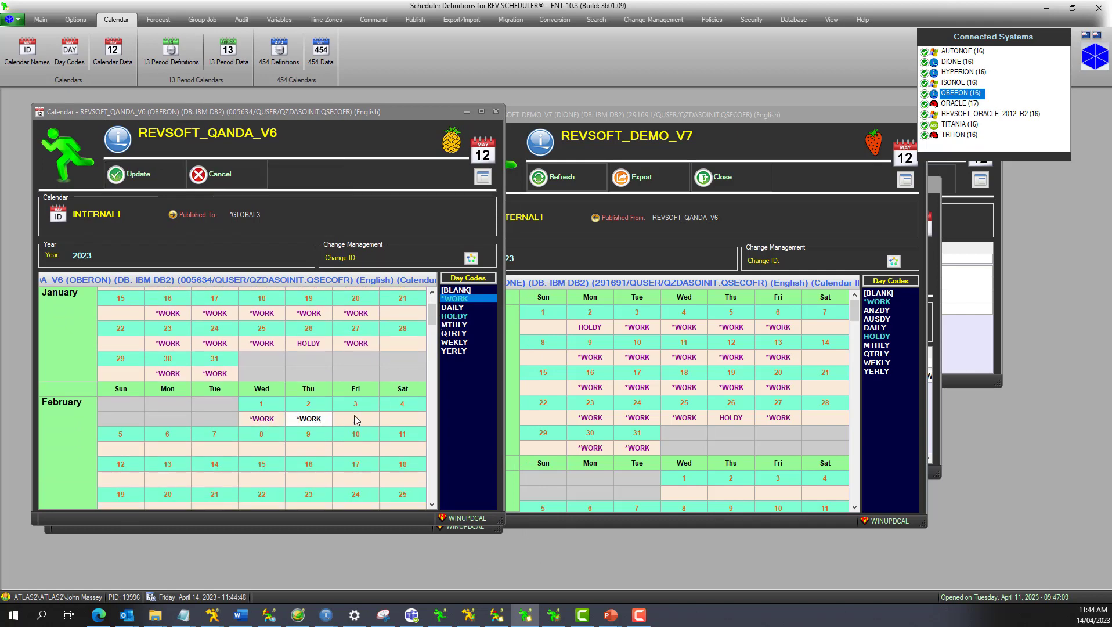
{"action": "left_click", "coordinate": [355, 419]}
{"action": "left_click", "coordinate": [365, 452]}
{"action": "left_click", "coordinate": [308, 451]}
{"action": "left_click", "coordinate": [262, 450]}
{"action": "left_click", "coordinate": [215, 450]}
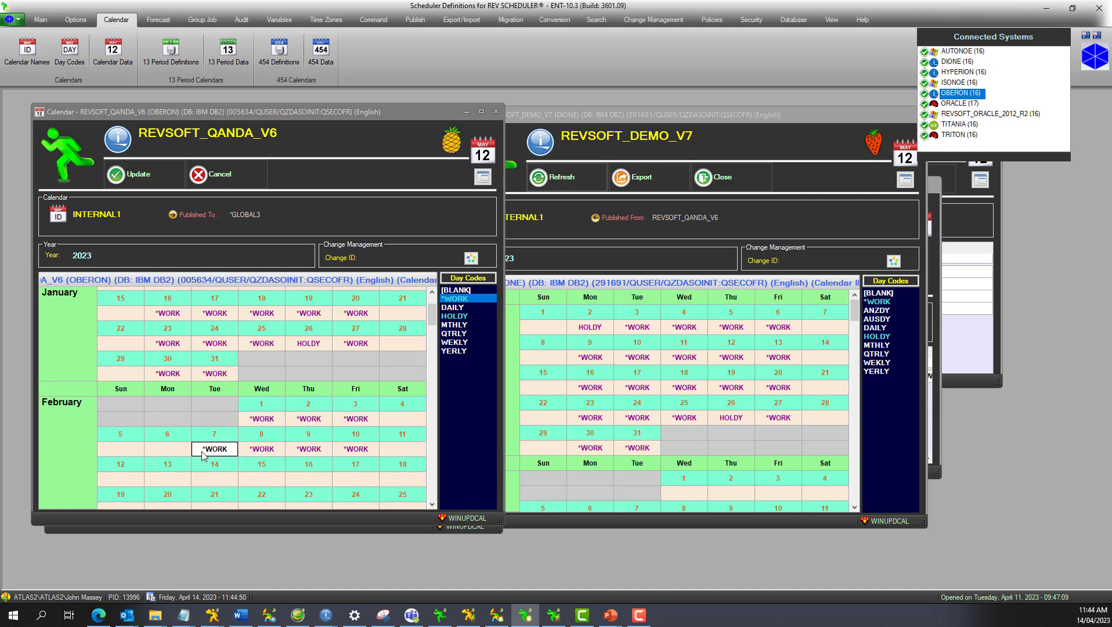
{"action": "left_click", "coordinate": [168, 450]}
{"action": "left_click", "coordinate": [118, 185]}
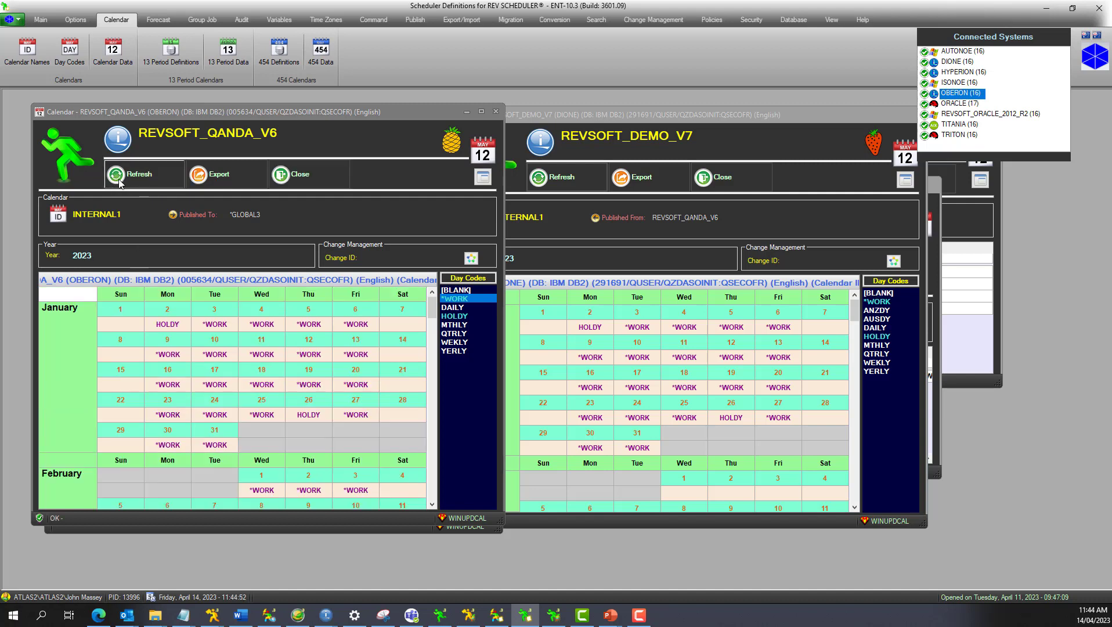
Refresh INTERNAL1's 2023 calendar on REVSOFT_DEMO_V7 to check the February codes, and close the calendar and year windows of both servers.
{"action": "left_click", "coordinate": [561, 180]}
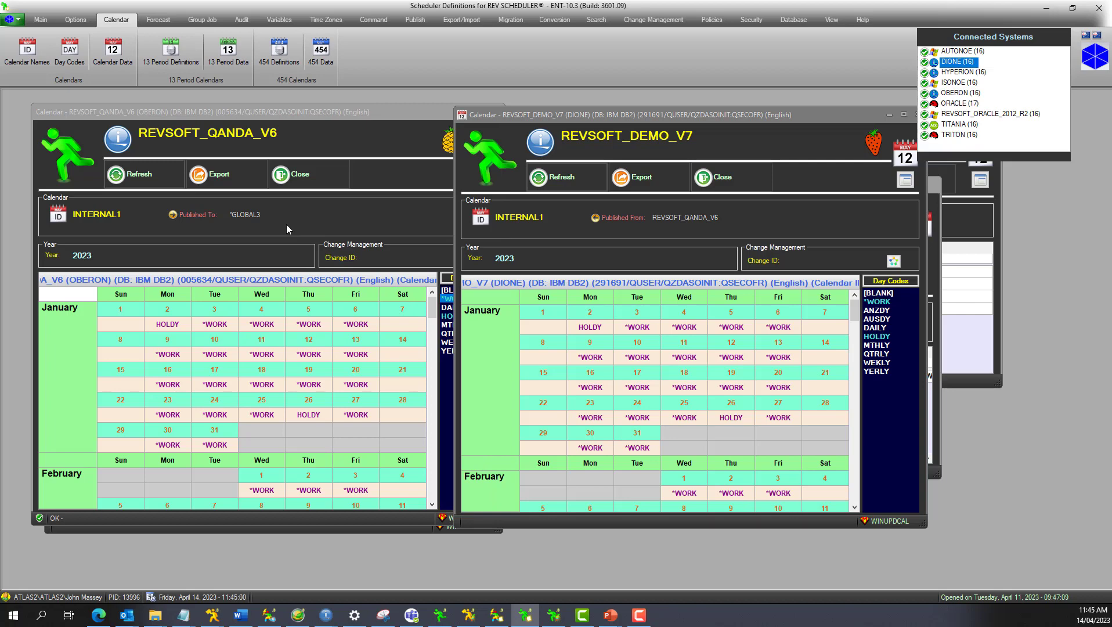
{"action": "left_click", "coordinate": [273, 177]}
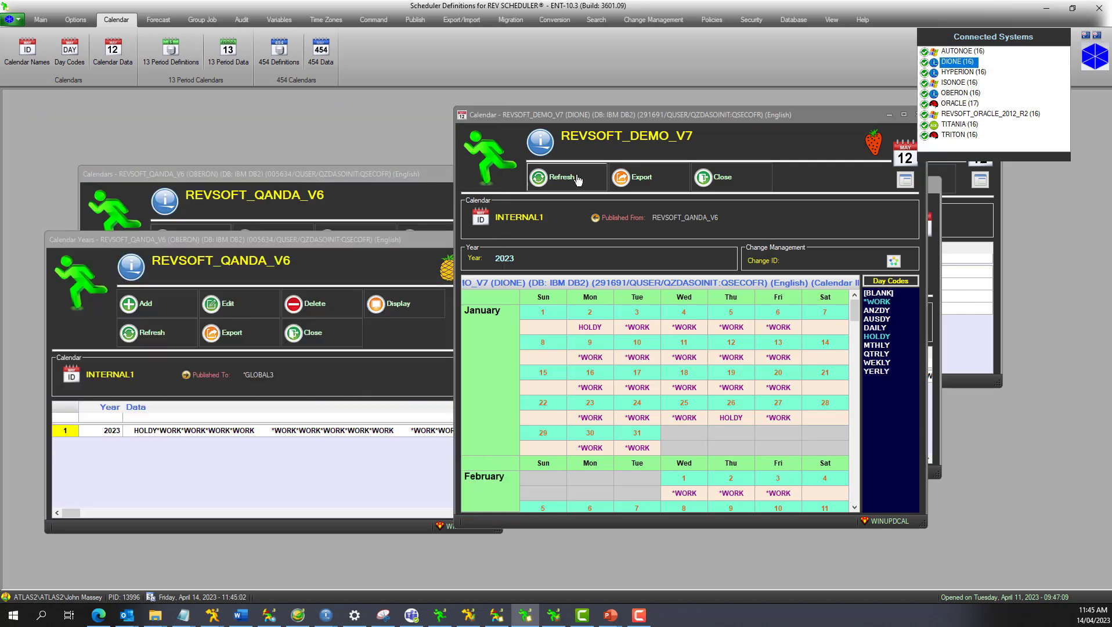
{"action": "left_click", "coordinate": [718, 183]}
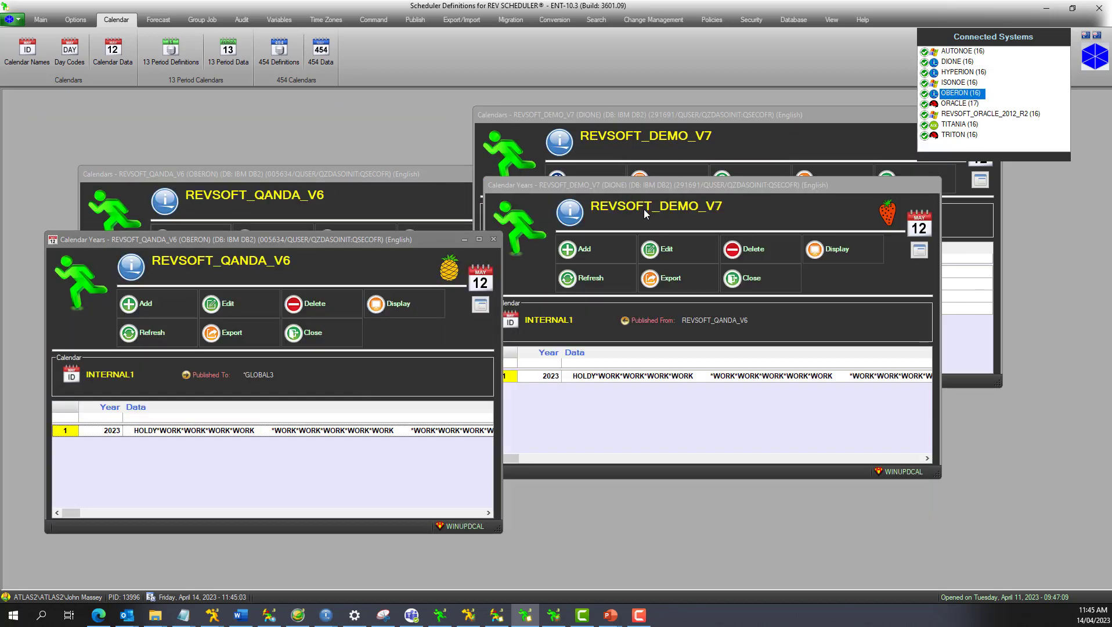
{"action": "left_click", "coordinate": [764, 283]}
{"action": "left_click", "coordinate": [332, 344]}
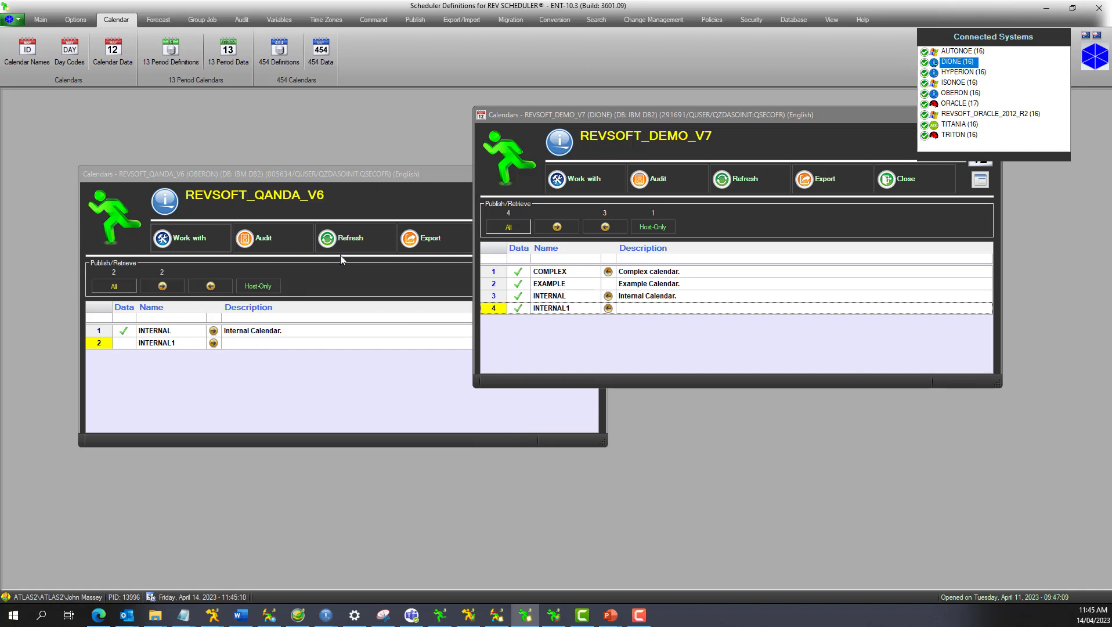
Refresh the calendar list on REVSOFT_QANDA_V6 and check the published source of INTERNAL1's year data on REVSOFT_DEMO_V7, closing its year window.
{"action": "left_click", "coordinate": [354, 239]}
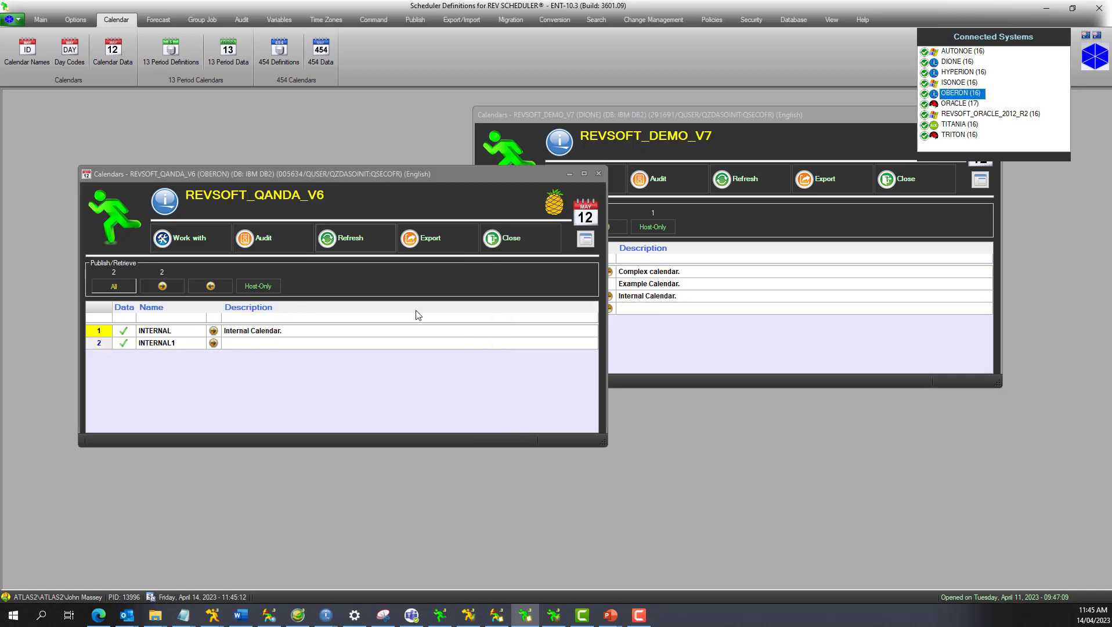
{"action": "left_click_drag", "start_coordinate": [352, 175], "coordinate": [311, 156]}
{"action": "left_click", "coordinate": [656, 145]}
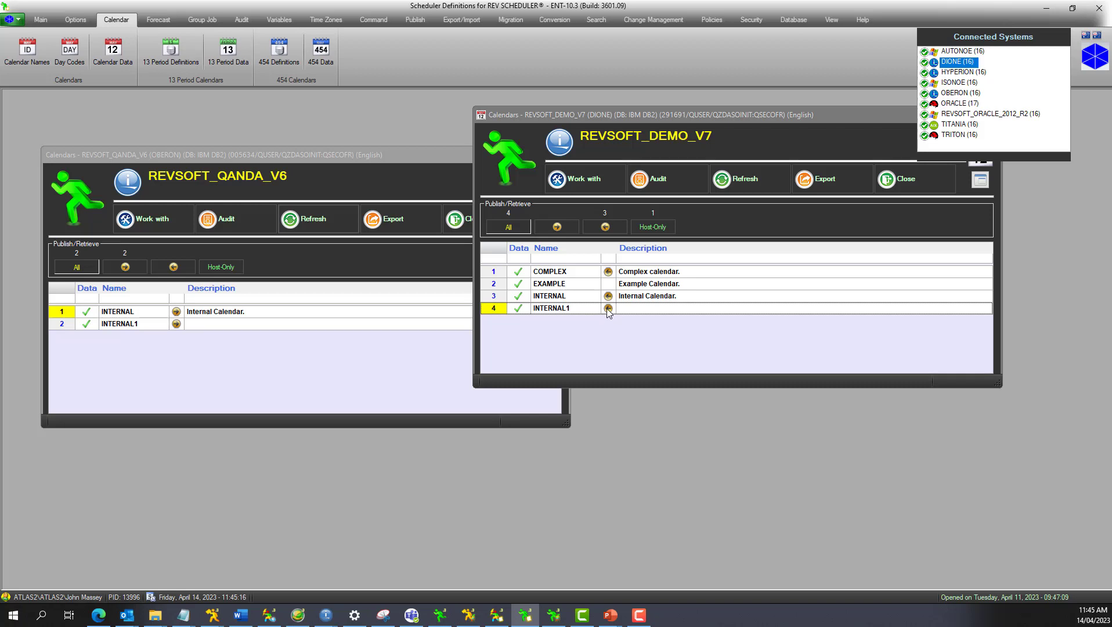
{"action": "double_click", "coordinate": [585, 310]}
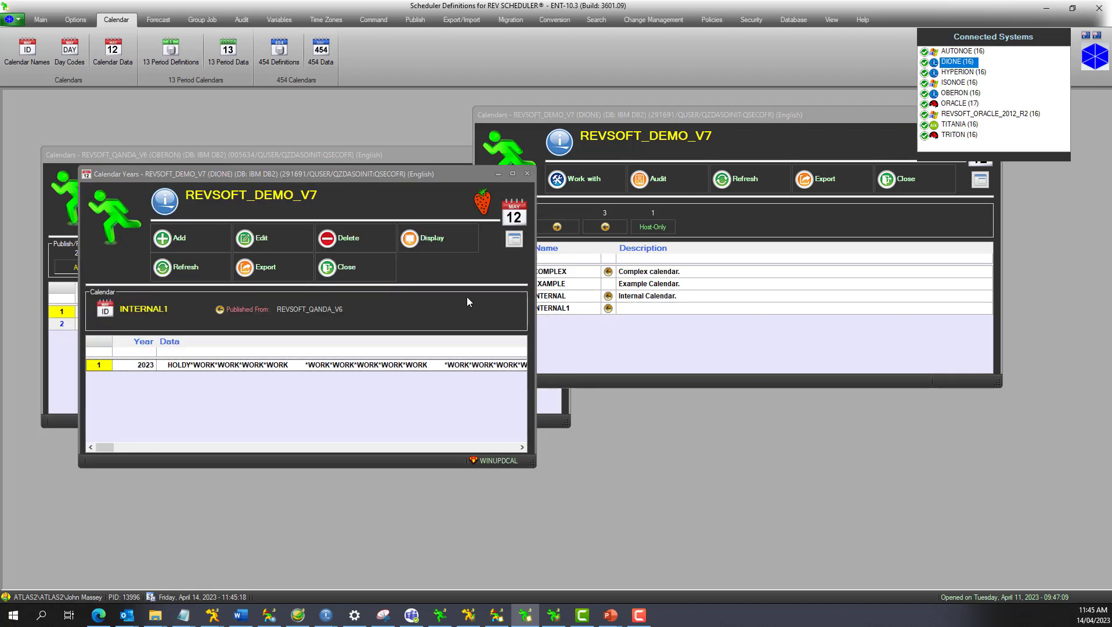
{"action": "left_click_drag", "start_coordinate": [345, 178], "coordinate": [669, 203]}
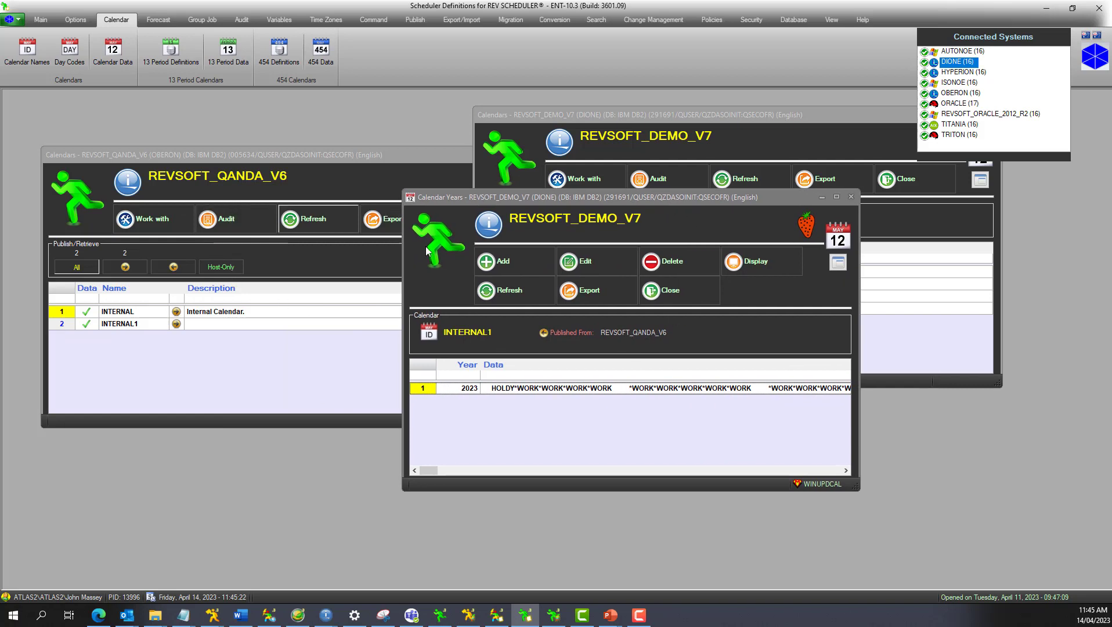
{"action": "left_click", "coordinate": [691, 293]}
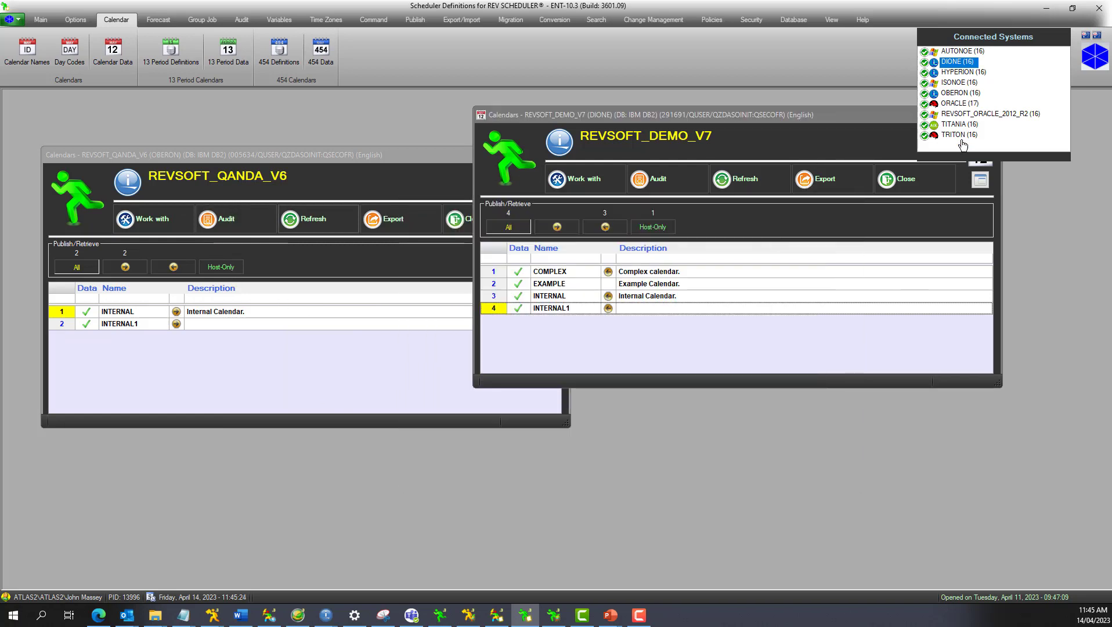
Check the February day codes of INTERNAL1's 2023 calendar on TITANIA, closing its calendar and year windows when done.
{"action": "left_click", "coordinate": [961, 126]}
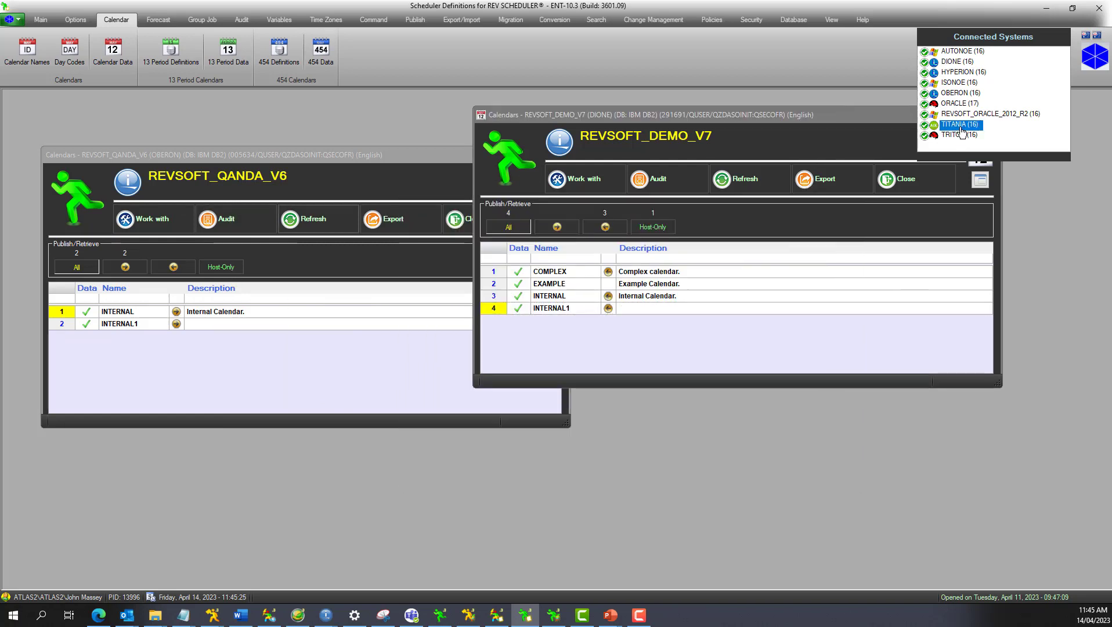
{"action": "left_click", "coordinate": [113, 51]}
{"action": "left_click_drag", "start_coordinate": [361, 192], "coordinate": [667, 238]}
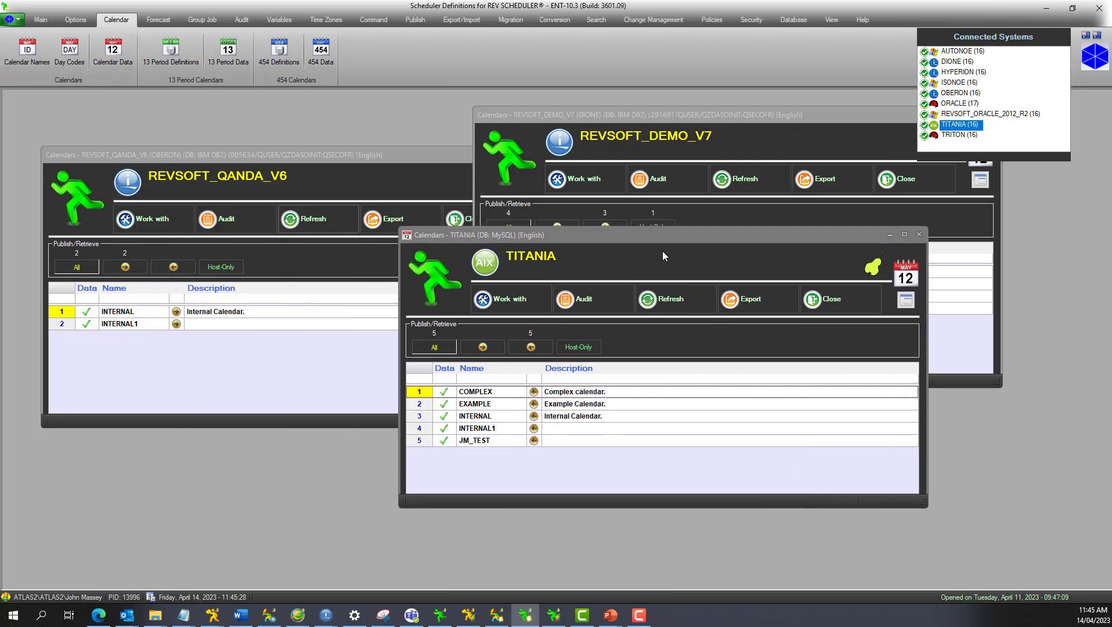
{"action": "double_click", "coordinate": [488, 432]}
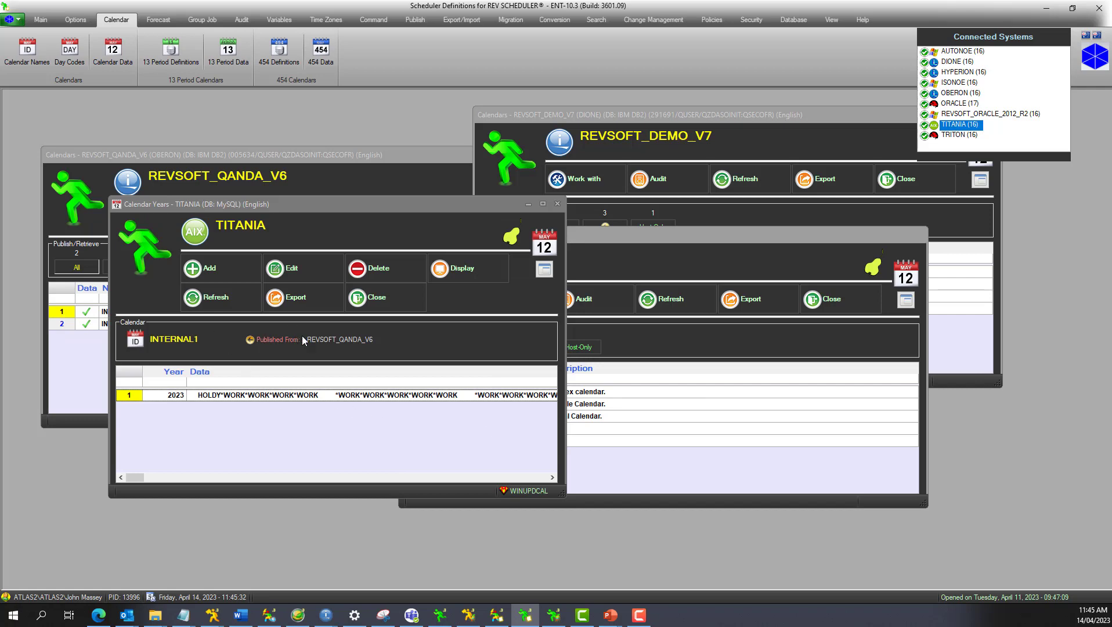
{"action": "double_click", "coordinate": [328, 396]}
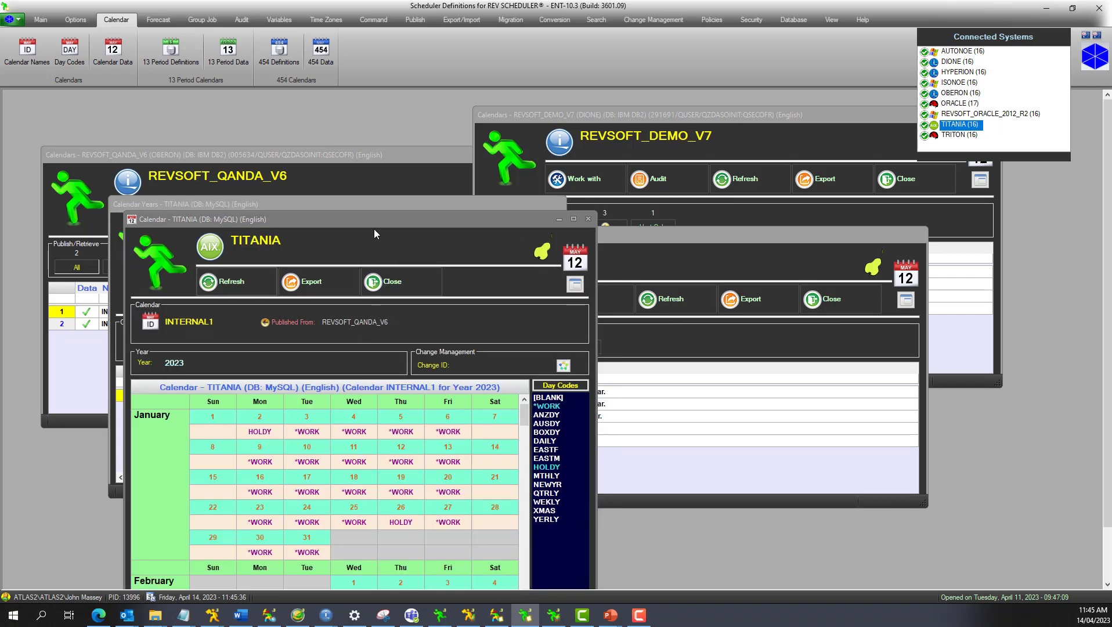
{"action": "left_click_drag", "start_coordinate": [369, 219], "coordinate": [378, 140]}
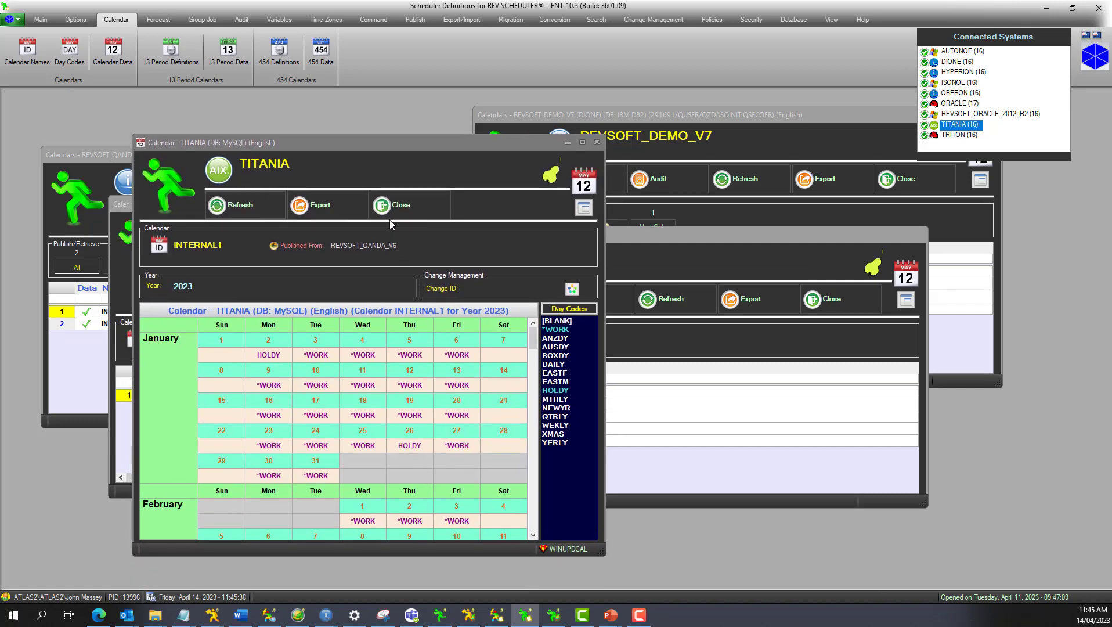
{"action": "left_click", "coordinate": [390, 215]}
{"action": "left_click", "coordinate": [383, 298]}
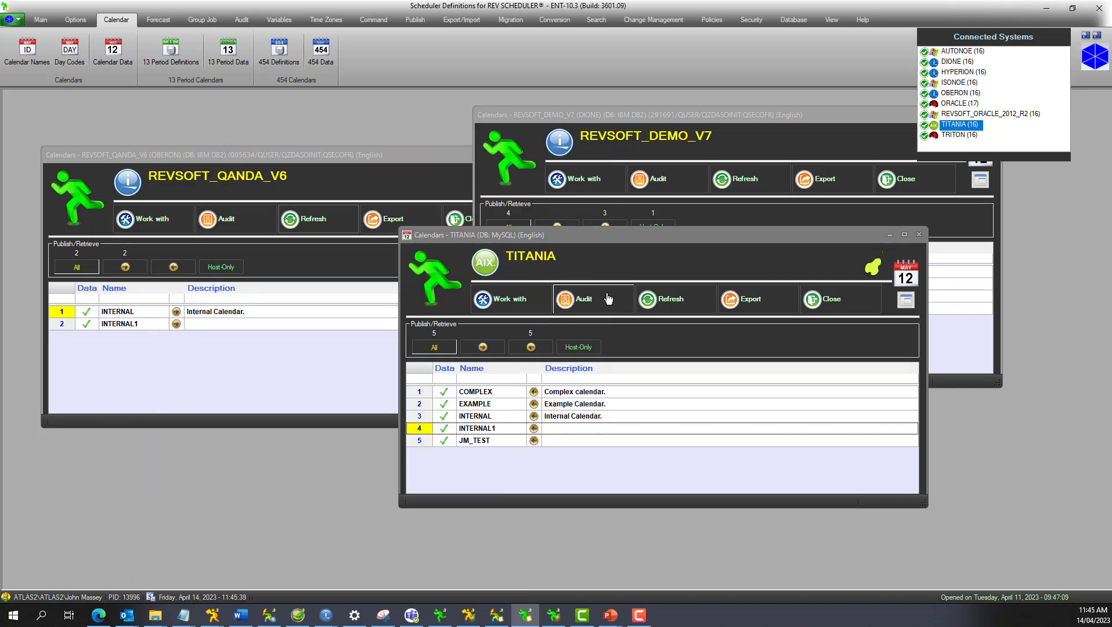
Check the February day codes of INTERNAL1's 2023 calendar on REVSOFT_ORACLE_2012_R2, closing its calendar and year windows when done.
{"action": "left_click", "coordinate": [973, 115]}
{"action": "left_click", "coordinate": [127, 62]}
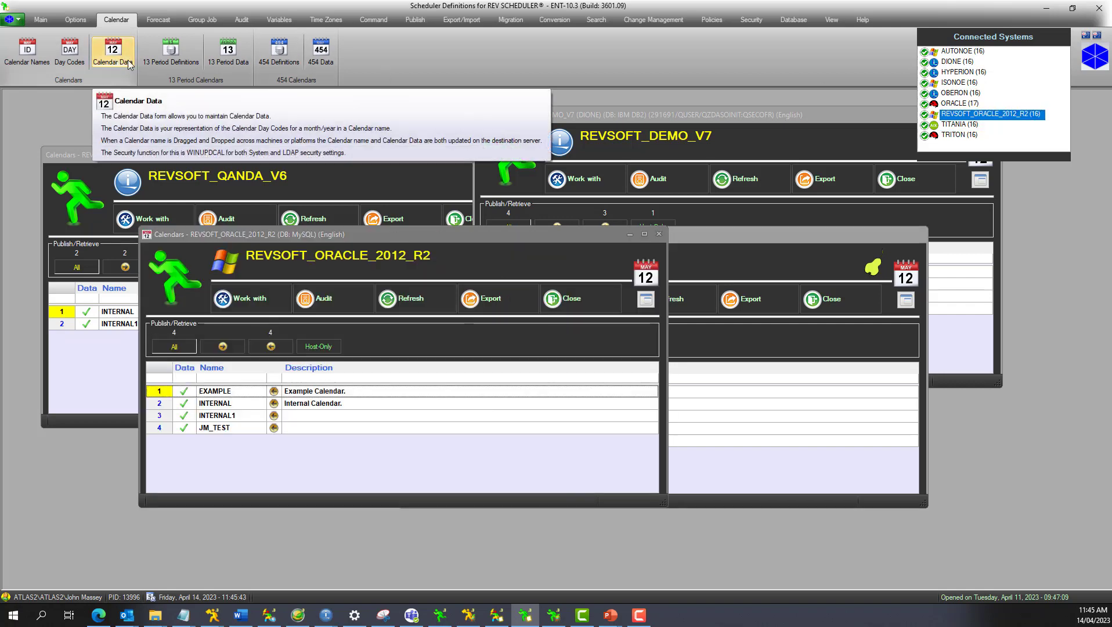
{"action": "left_click_drag", "start_coordinate": [424, 236], "coordinate": [733, 268]}
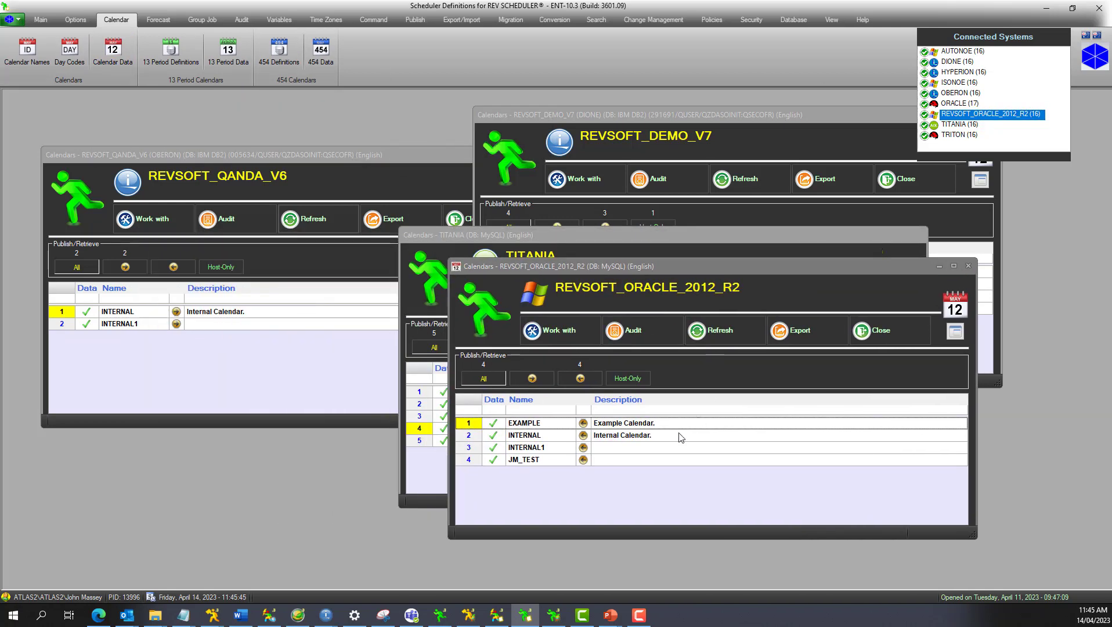
{"action": "double_click", "coordinate": [584, 450]}
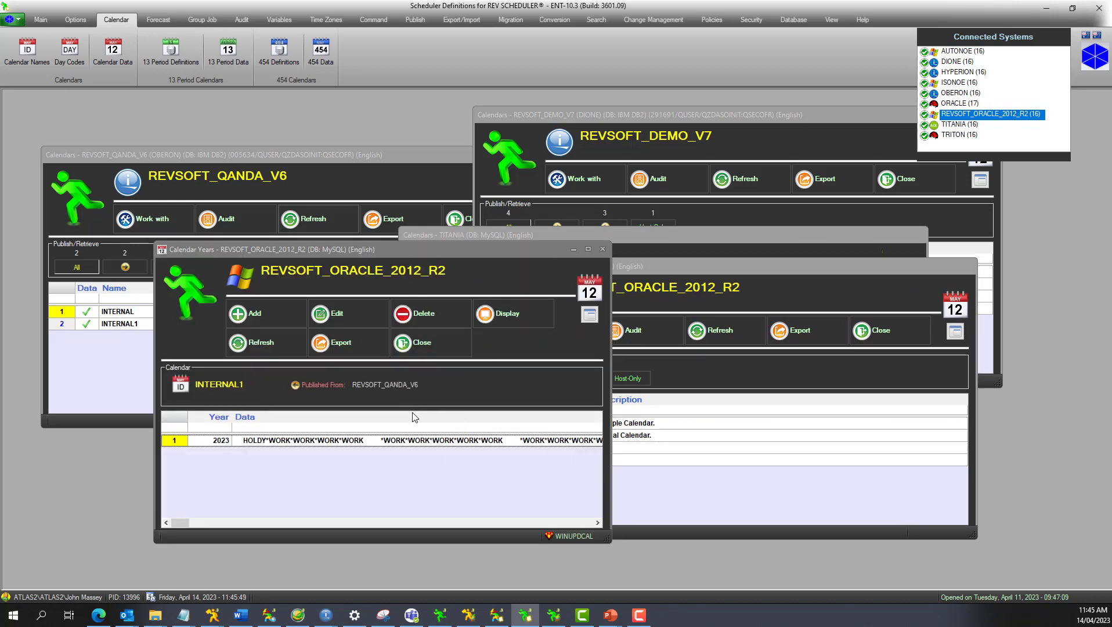
{"action": "double_click", "coordinate": [414, 445]}
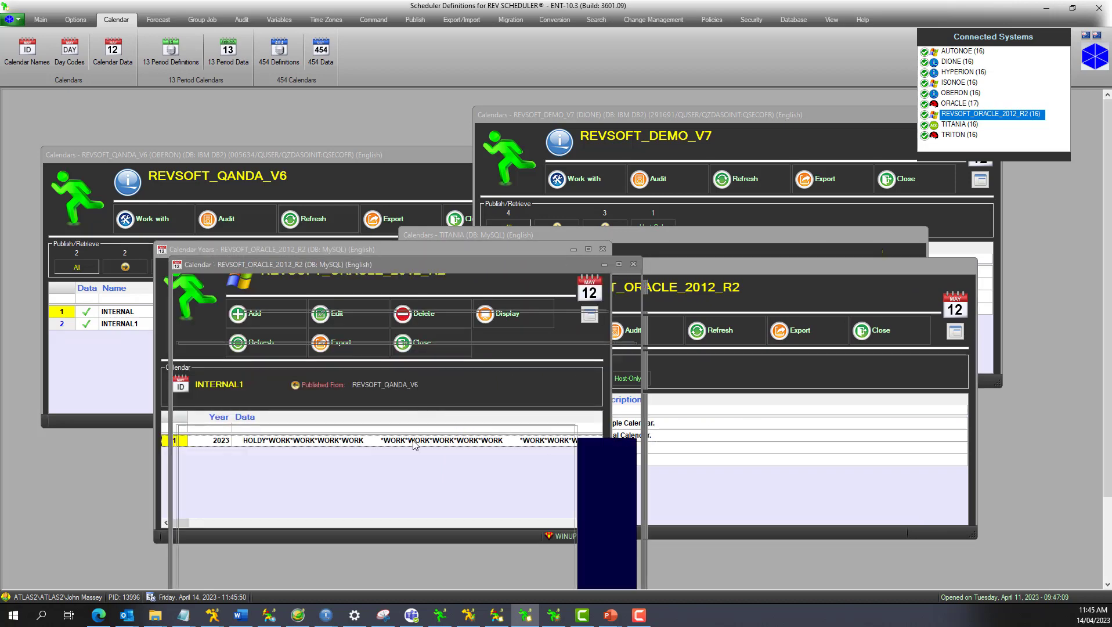
{"action": "left_click_drag", "start_coordinate": [412, 260], "coordinate": [414, 154]}
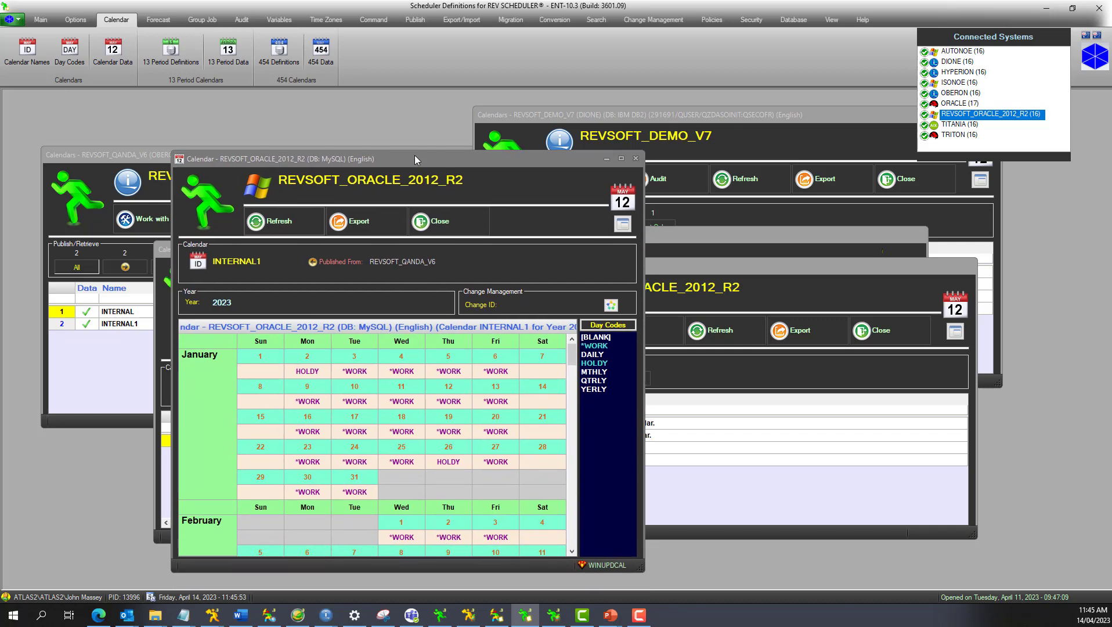
{"action": "left_click", "coordinate": [433, 219]}
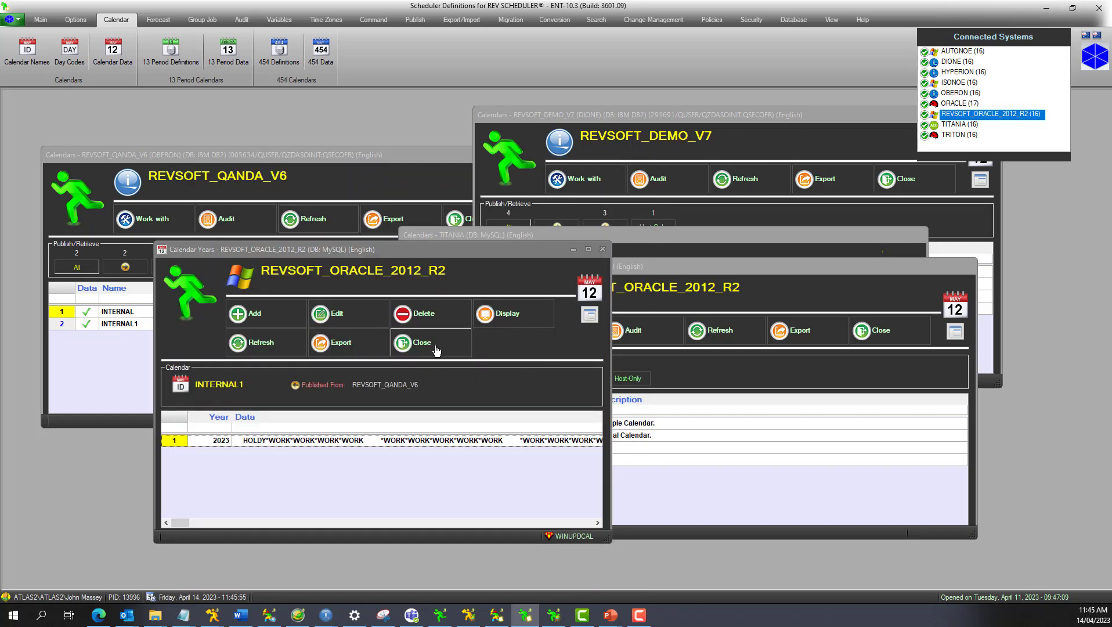
{"action": "left_click", "coordinate": [414, 343]}
Close the remaining calendar lists of REVSOFT_ORACLE_2012_R2, TITANIA, REVSOFT_DEMO_V7 and REVSOFT_QANDA_V6.
{"action": "left_click", "coordinate": [836, 319]}
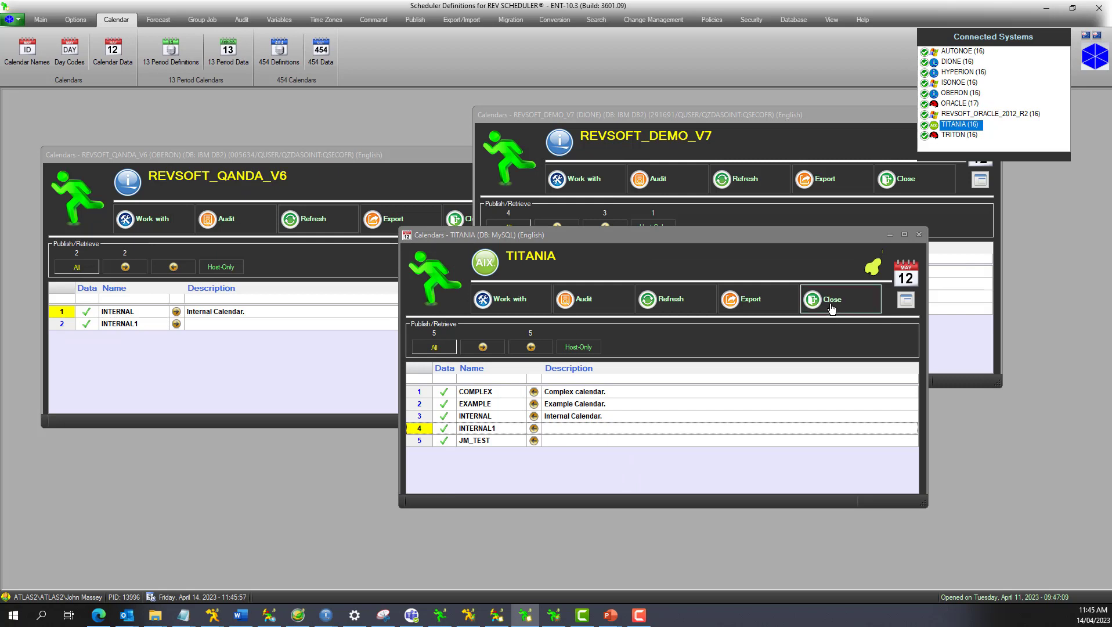
{"action": "left_click", "coordinate": [835, 317]}
{"action": "left_click", "coordinate": [916, 184]}
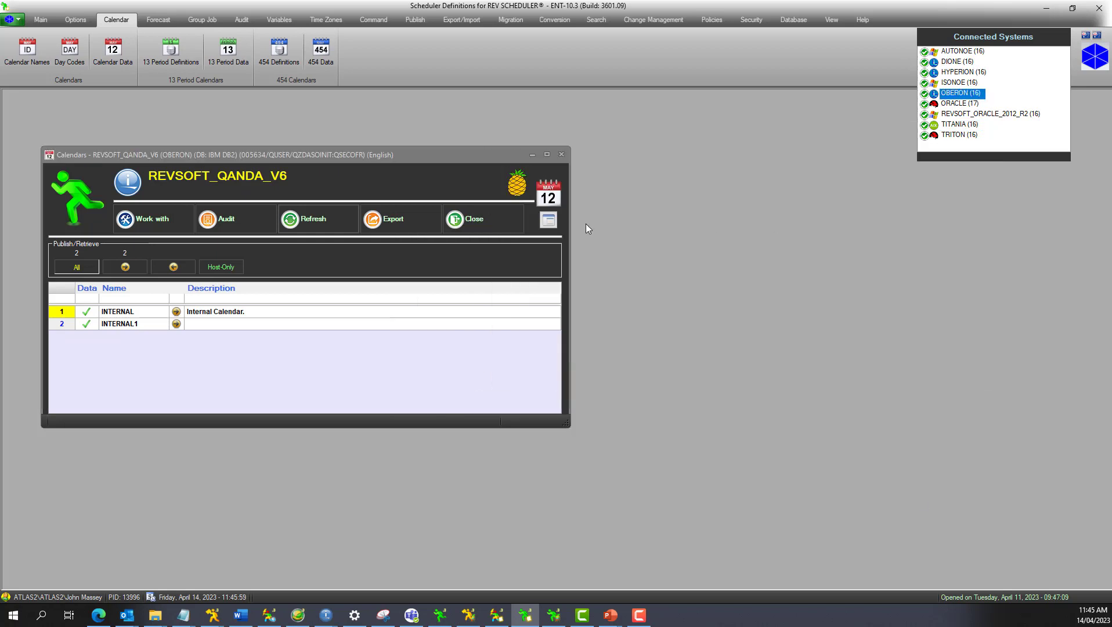
{"action": "left_click", "coordinate": [499, 214]}
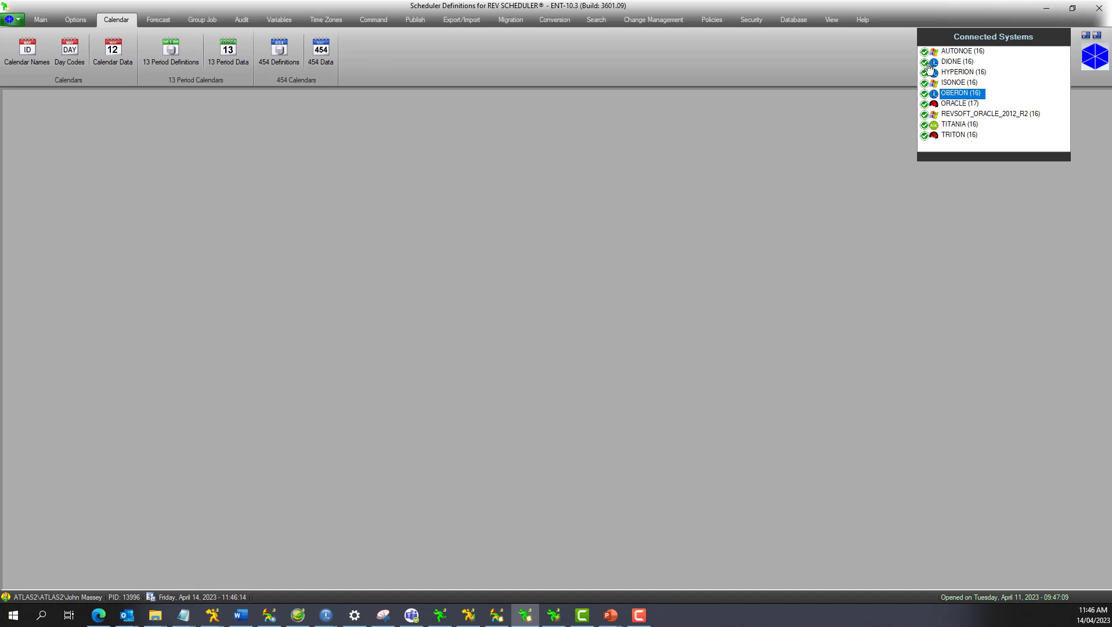
Display DIONE's options audit by date and examine the calendar data changes in INTERNAL1's 11:39:10 CAL_DATA entry.
{"action": "left_click", "coordinate": [955, 62]}
{"action": "left_click", "coordinate": [239, 21]}
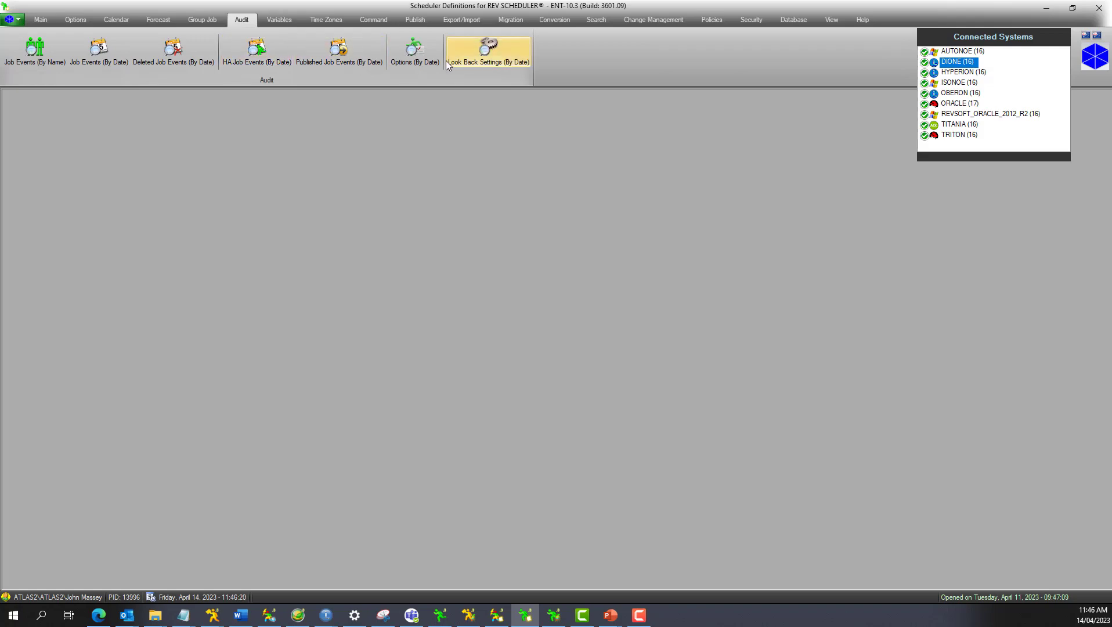
{"action": "left_click", "coordinate": [416, 56]}
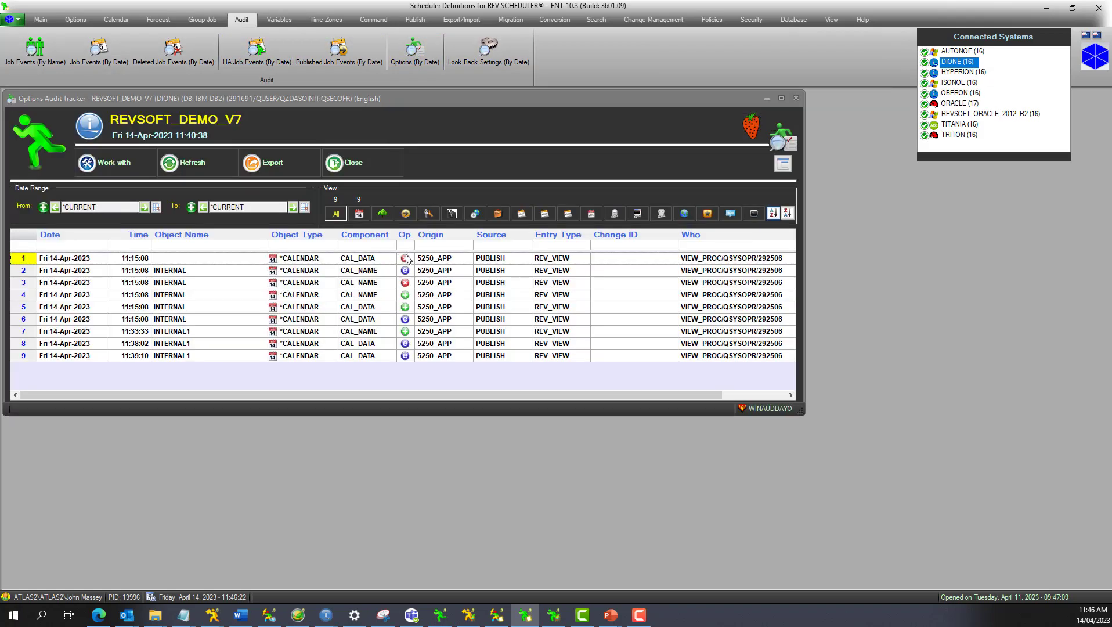
{"action": "double_click", "coordinate": [374, 357]}
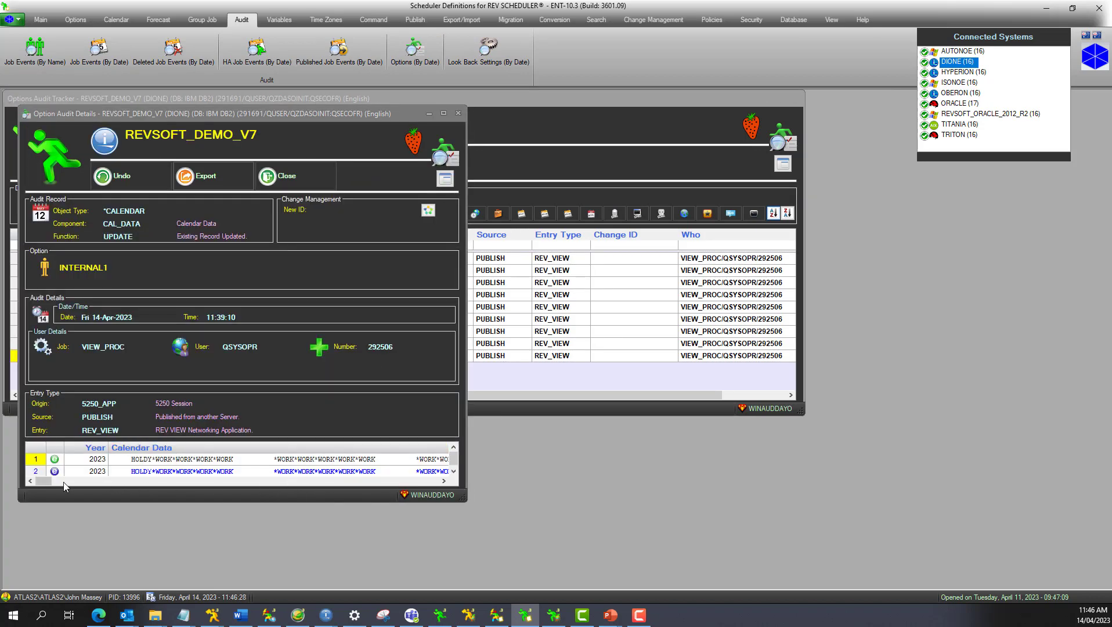
{"action": "left_click_drag", "start_coordinate": [44, 481], "coordinate": [75, 488]}
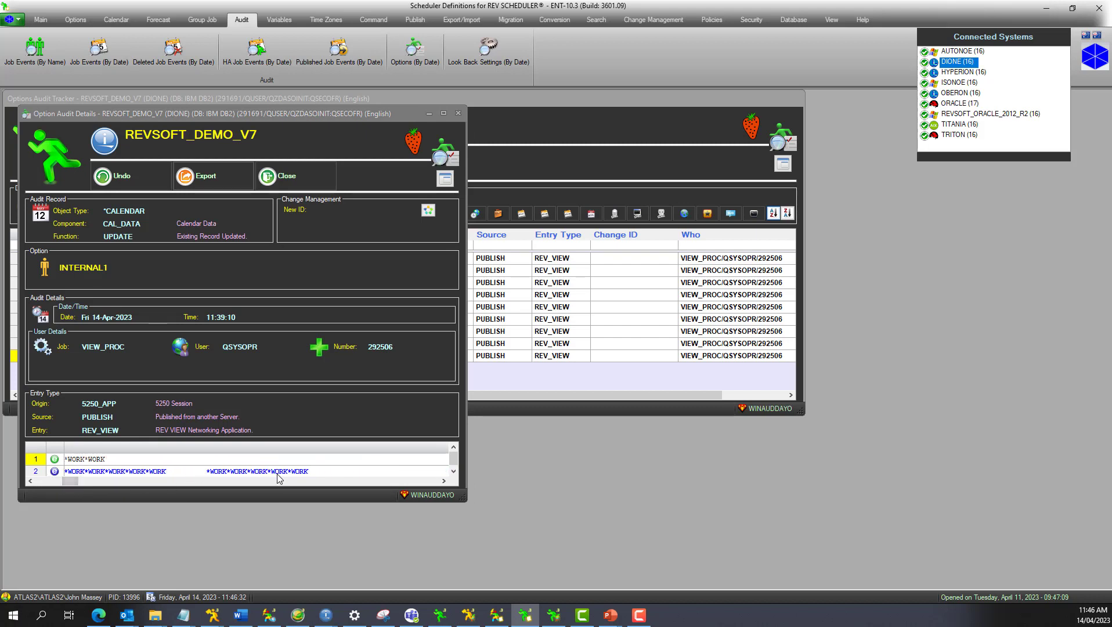